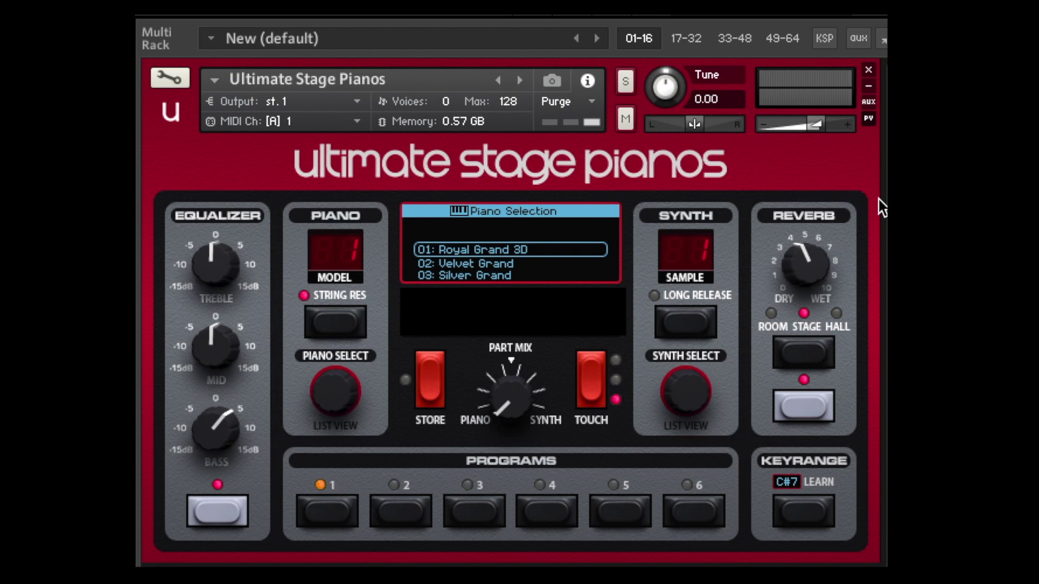
# Step: Choose the 02: Chill Pad synth sample and adjust the part mix to blend it under the piano
pyautogui.click(681, 403)
pyautogui.moveTo(680, 404); pyautogui.dragTo(682, 398)
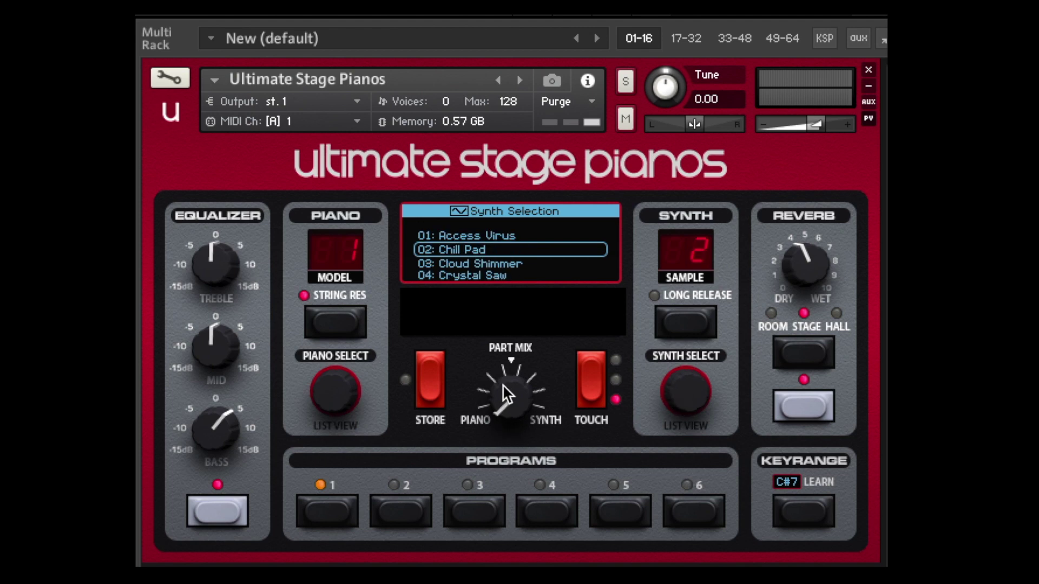
pyautogui.moveTo(503, 386); pyautogui.dragTo(513, 336)
pyautogui.moveTo(504, 400); pyautogui.dragTo(456, 385)
# Step: Step the piano model through 02: Velvet Grand and 03: Silver Grand to 04: Italian Grand
pyautogui.moveTo(340, 391); pyautogui.dragTo(340, 389)
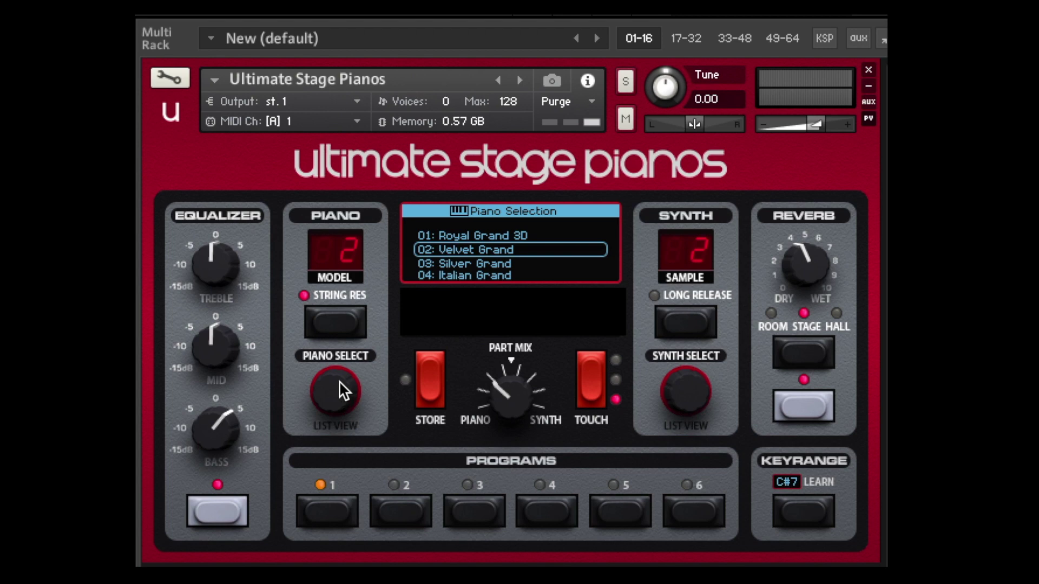
pyautogui.moveTo(340, 382)
pyautogui.mouseDown()
pyautogui.moveTo(336, 364)
pyautogui.moveTo(338, 379)
pyautogui.mouseUp()
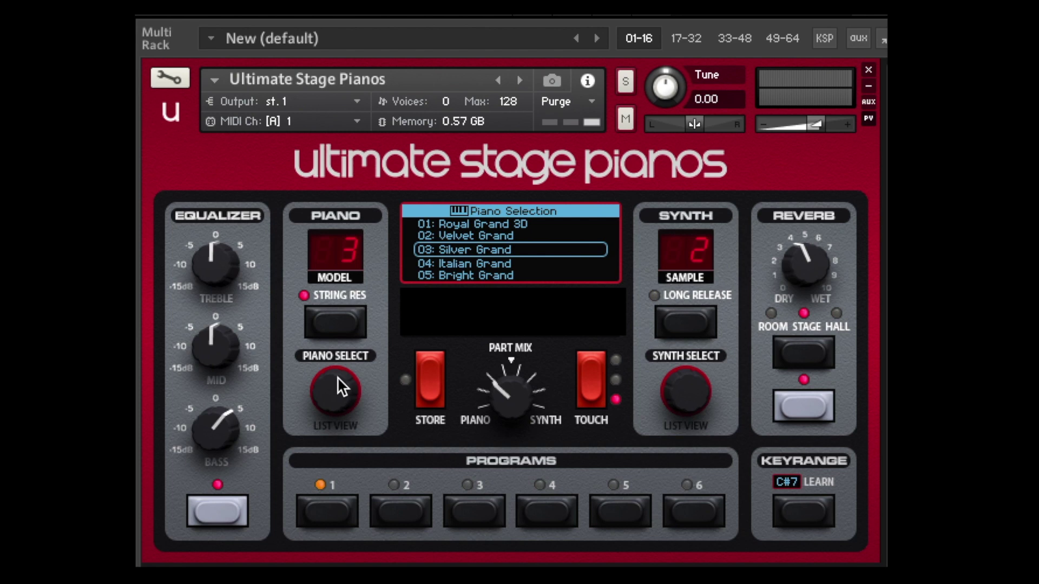
pyautogui.moveTo(341, 387); pyautogui.dragTo(341, 382)
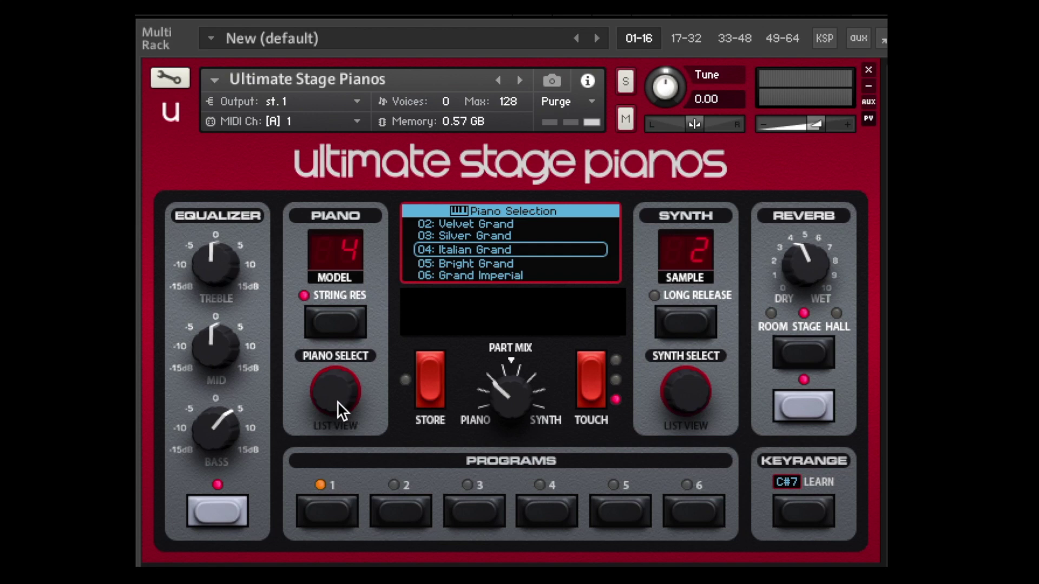
# Step: Switch the piano model to 05: Bright Grand and on to 06: Grand Imperial
pyautogui.scroll(2, 336, 401)
pyautogui.scroll(-3, 336, 403)
pyautogui.scroll(2, 335, 406)
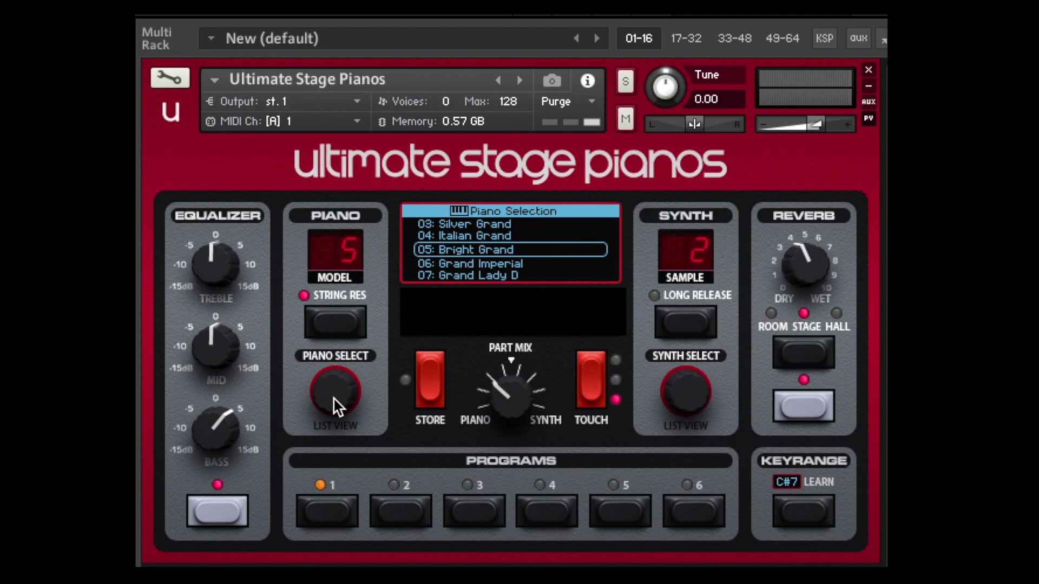
pyautogui.moveTo(335, 407); pyautogui.dragTo(336, 403)
# Step: Change the synth sample to 10: Silver Rain and the piano model to 07: Grand Lady D
pyautogui.moveTo(693, 393); pyautogui.dragTo(705, 277)
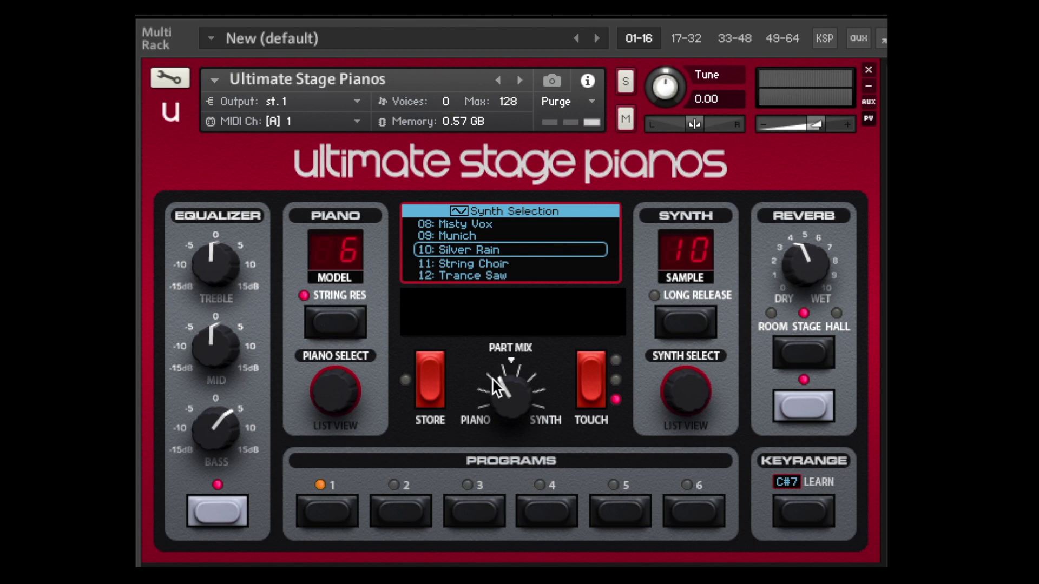
pyautogui.click(334, 405)
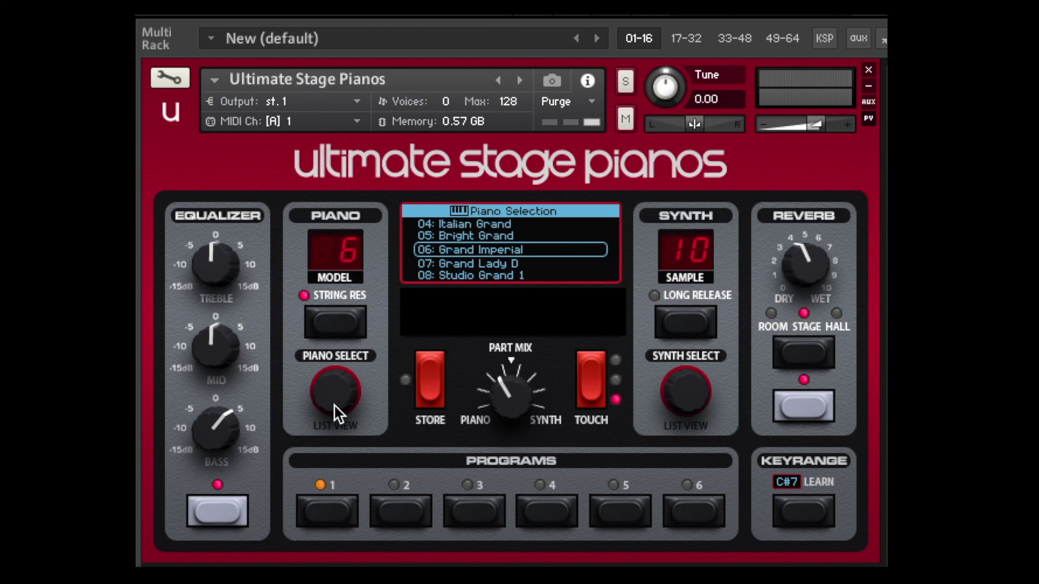
pyautogui.moveTo(334, 404); pyautogui.dragTo(334, 398)
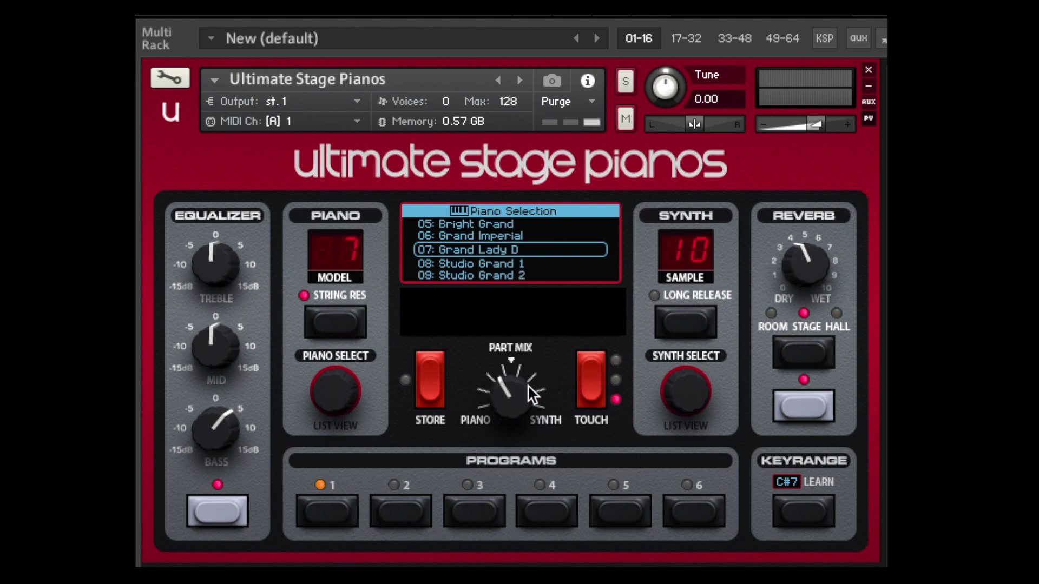
# Step: Turn the part mix almost fully towards the piano and select the 08: Studio Grand 1 model
pyautogui.moveTo(495, 390); pyautogui.dragTo(475, 442)
pyautogui.moveTo(346, 393); pyautogui.dragTo(345, 388)
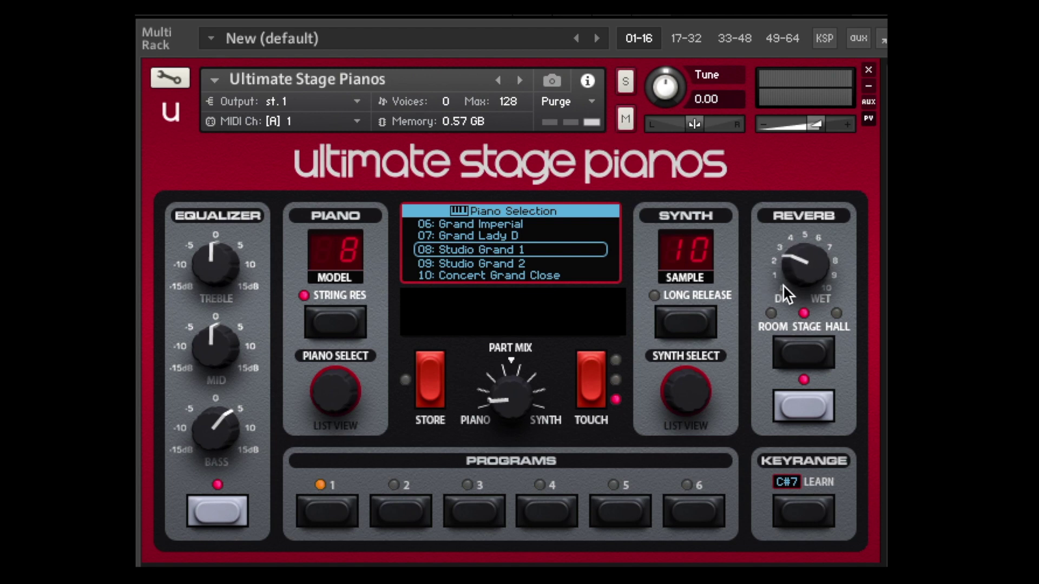
# Step: Lower the reverb amount to about 2 and set the equalizer's bass to 0 dB
pyautogui.moveTo(213, 427); pyautogui.dragTo(189, 464)
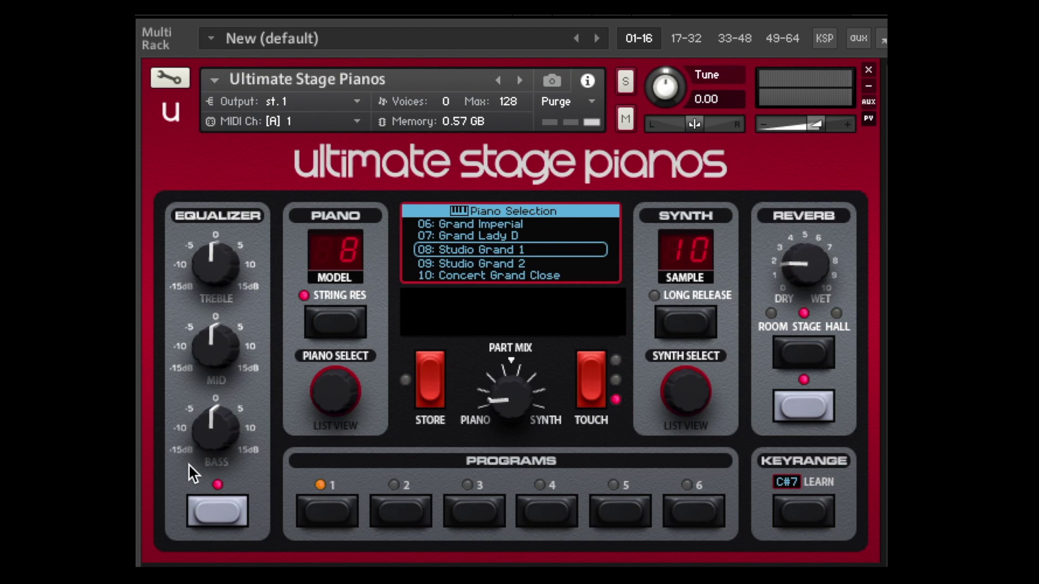
# Step: Step the piano model through 09: Studio Grand 2 and 10: Concert Grand Close to 11: Concert Grand Ambient
pyautogui.moveTo(329, 399); pyautogui.dragTo(331, 395)
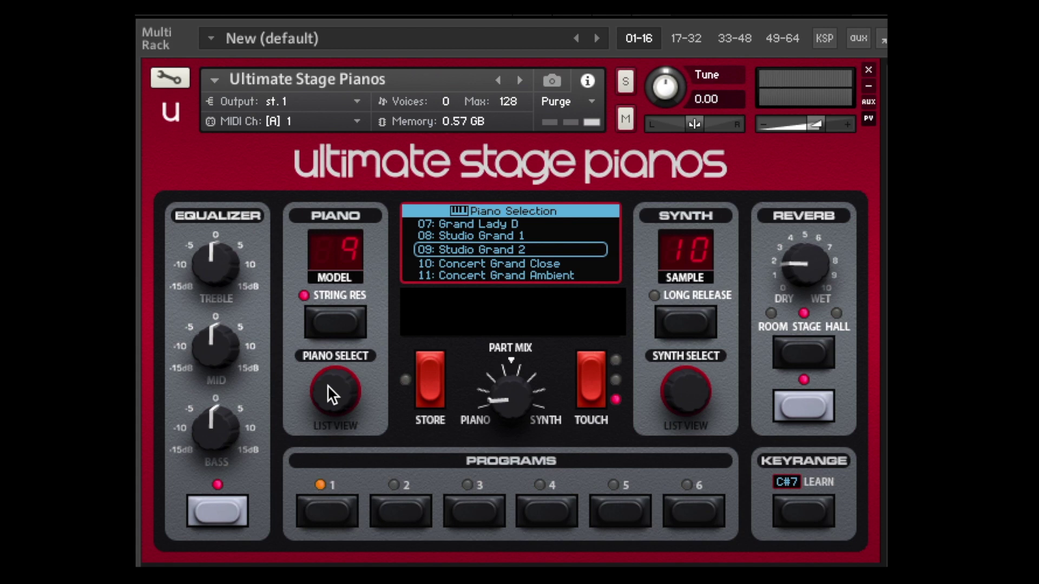
pyautogui.moveTo(328, 386)
pyautogui.mouseDown()
pyautogui.moveTo(327, 371)
pyautogui.moveTo(326, 381)
pyautogui.mouseUp()
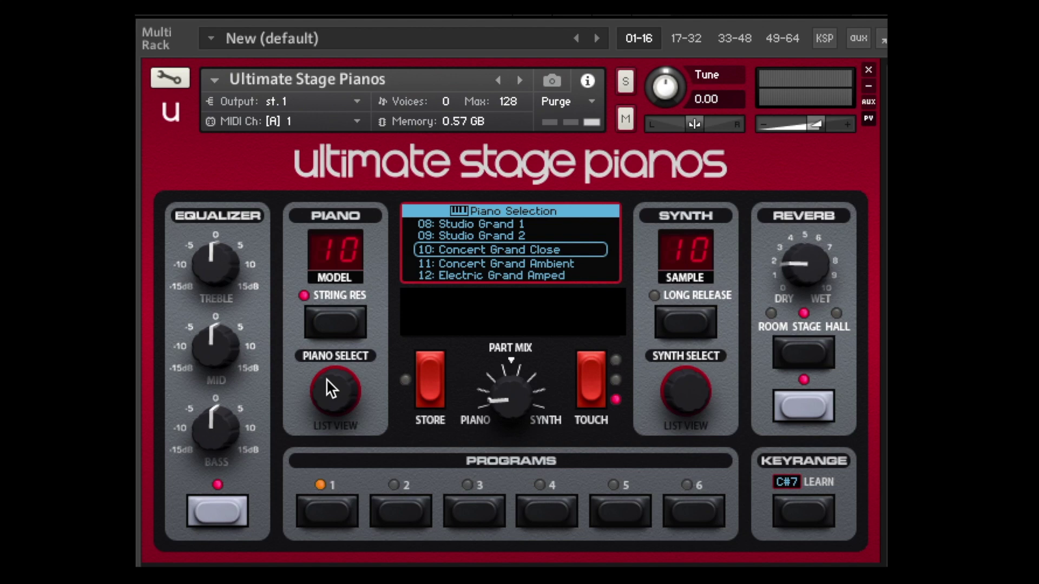
pyautogui.scroll(-2, 326, 377)
pyautogui.scroll(1, 326, 377)
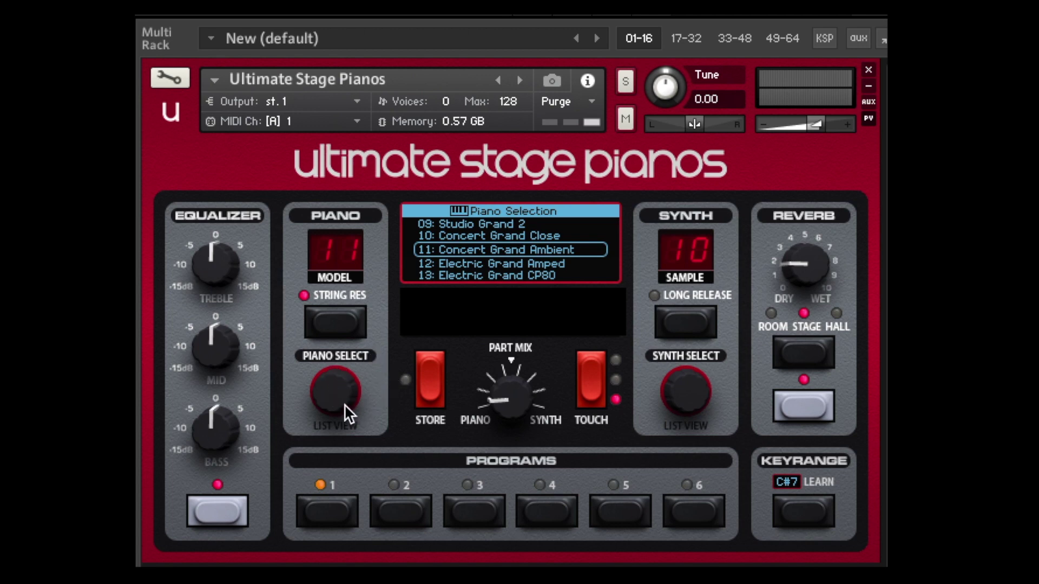
# Step: Audition the electric grand models 12: Amped and 13: CP80, ending on 14: Electric Grand Gerbstedt
pyautogui.moveTo(344, 404); pyautogui.dragTo(343, 399)
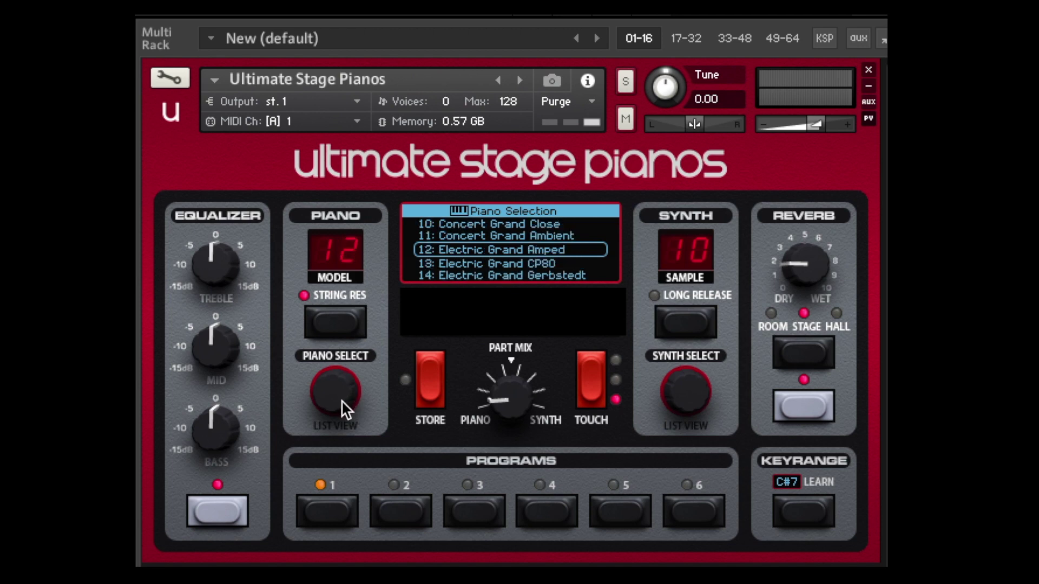
pyautogui.scroll(1, 346, 405)
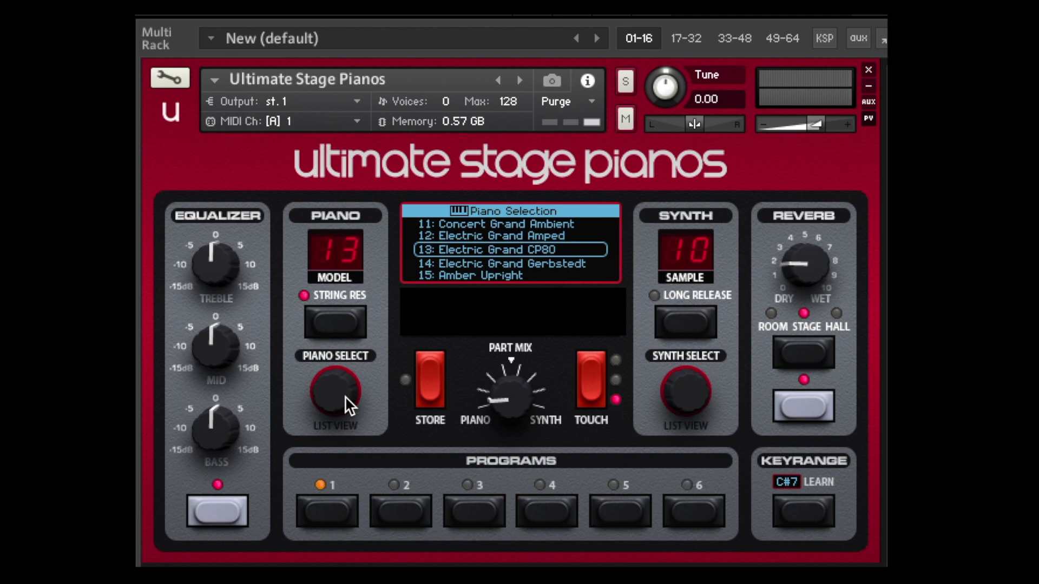
pyautogui.scroll(-2, 347, 405)
pyautogui.scroll(1, 343, 405)
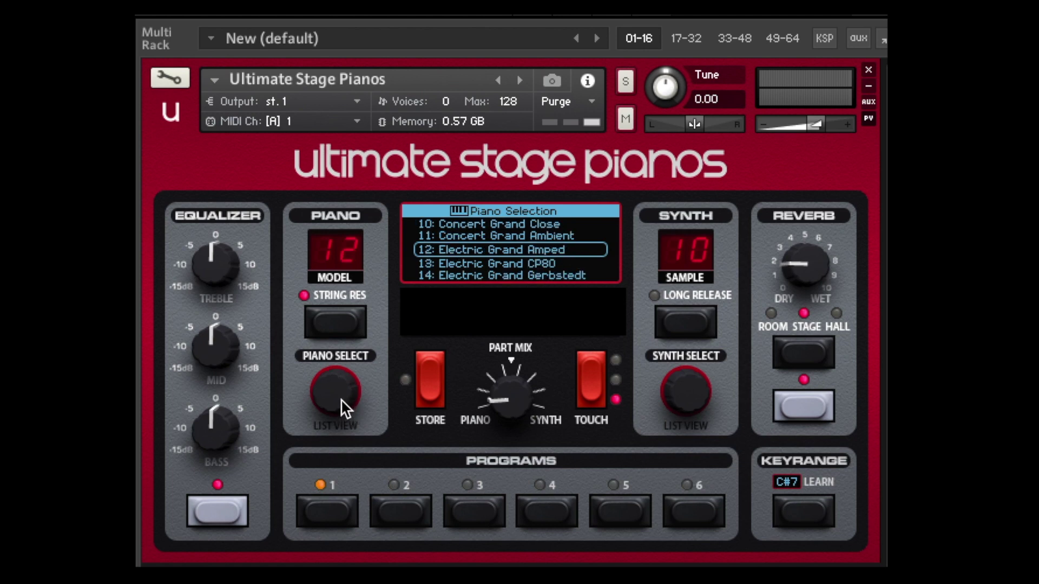
pyautogui.scroll(1, 345, 408)
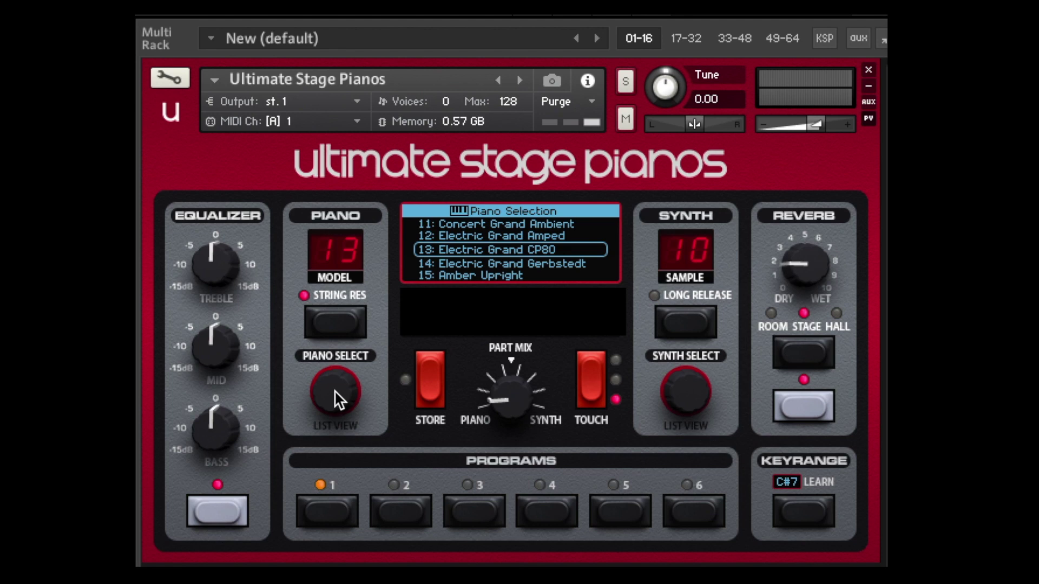
pyautogui.scroll(1, 336, 398)
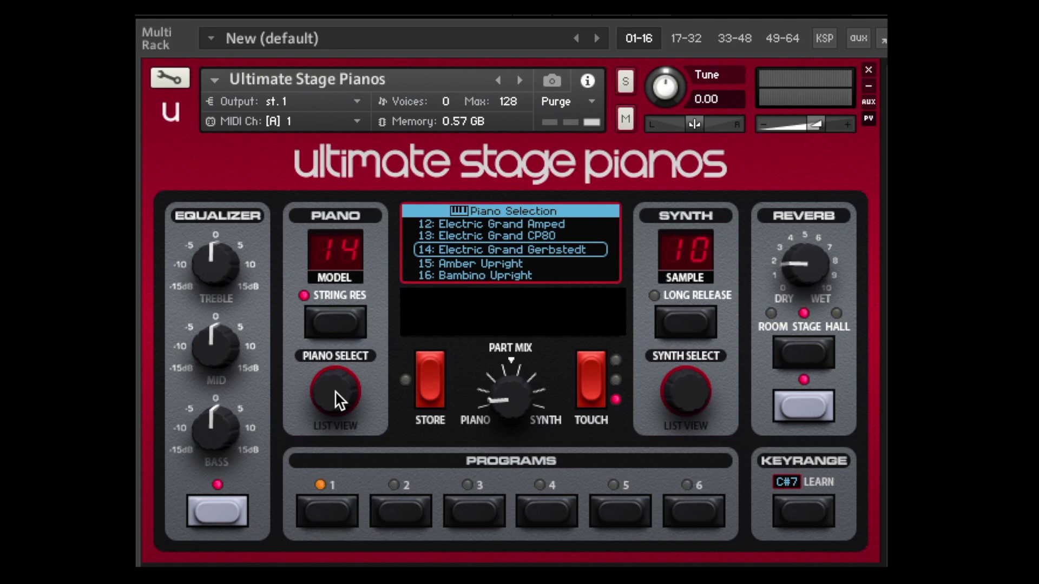
# Step: Switch the piano model to 15: Amber Upright and on to 16: Bambino Upright
pyautogui.moveTo(336, 391); pyautogui.dragTo(334, 388)
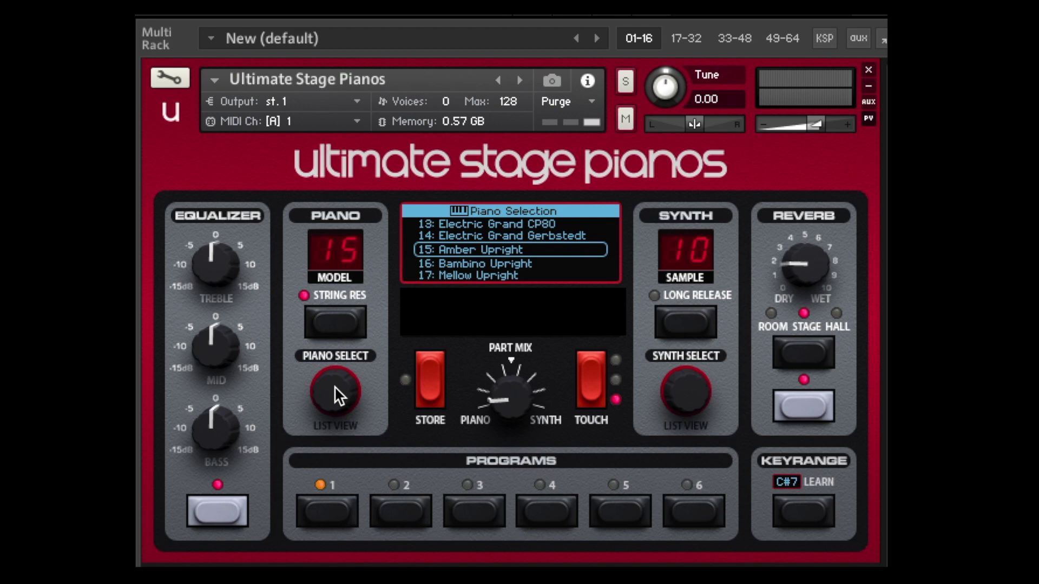
pyautogui.scroll(1, 335, 395)
pyautogui.scroll(-1, 336, 394)
pyautogui.scroll(1, 336, 394)
pyautogui.scroll(-1, 342, 392)
pyautogui.scroll(1, 344, 390)
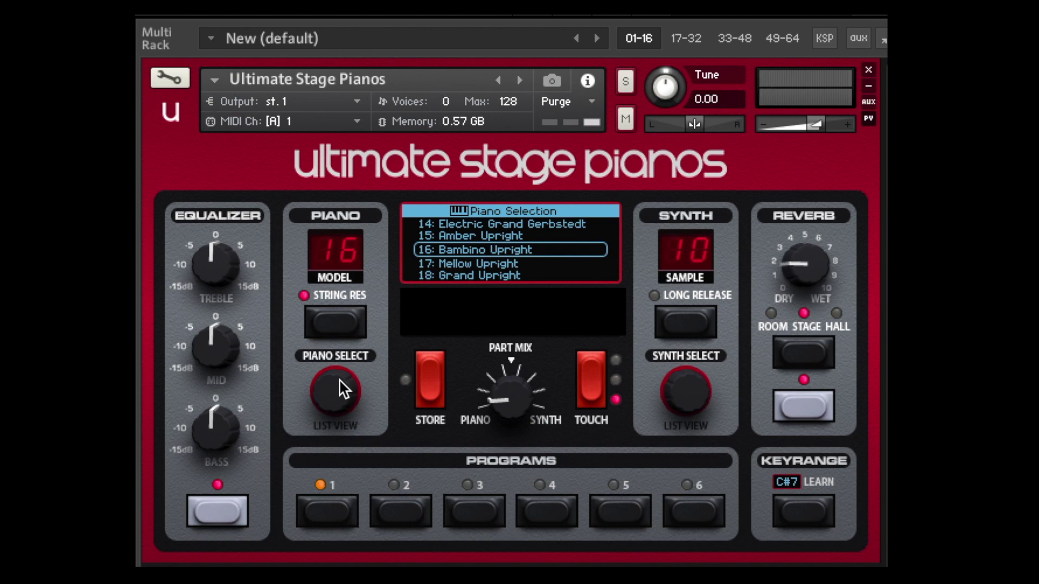
# Step: Step the piano model through 17: Mellow Upright, 18: Grand Upright and 19: Queen Upright to 20: Black Upright
pyautogui.scroll(1, 341, 388)
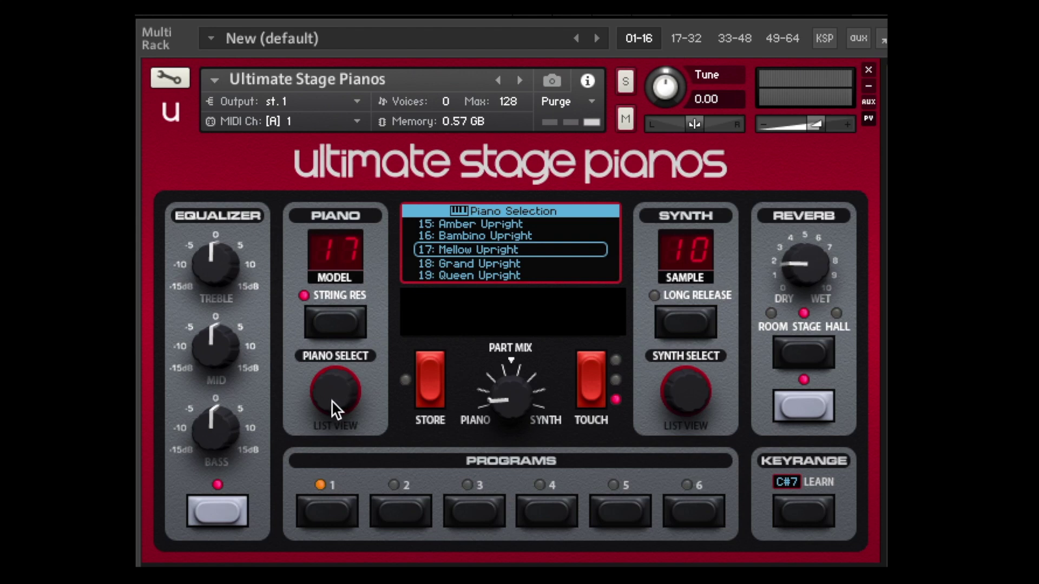
pyautogui.moveTo(335, 410); pyautogui.dragTo(336, 403)
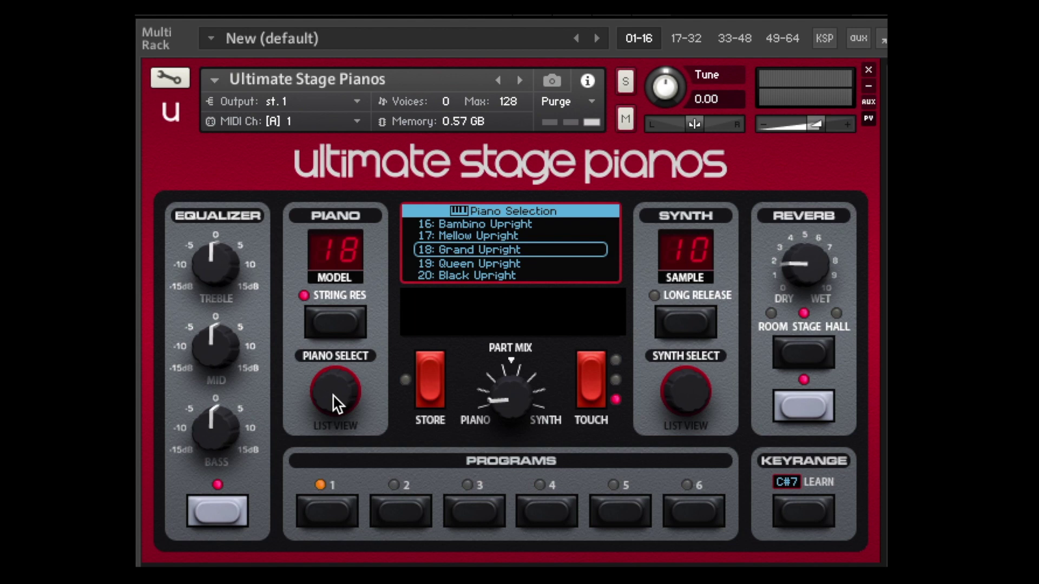
pyautogui.moveTo(334, 403); pyautogui.dragTo(336, 398)
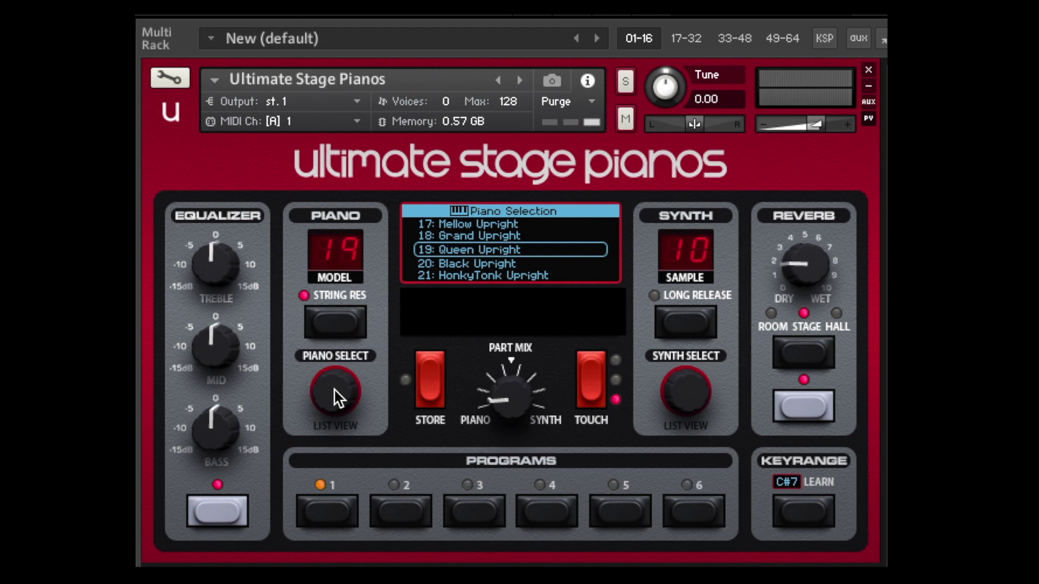
pyautogui.moveTo(334, 389); pyautogui.dragTo(333, 385)
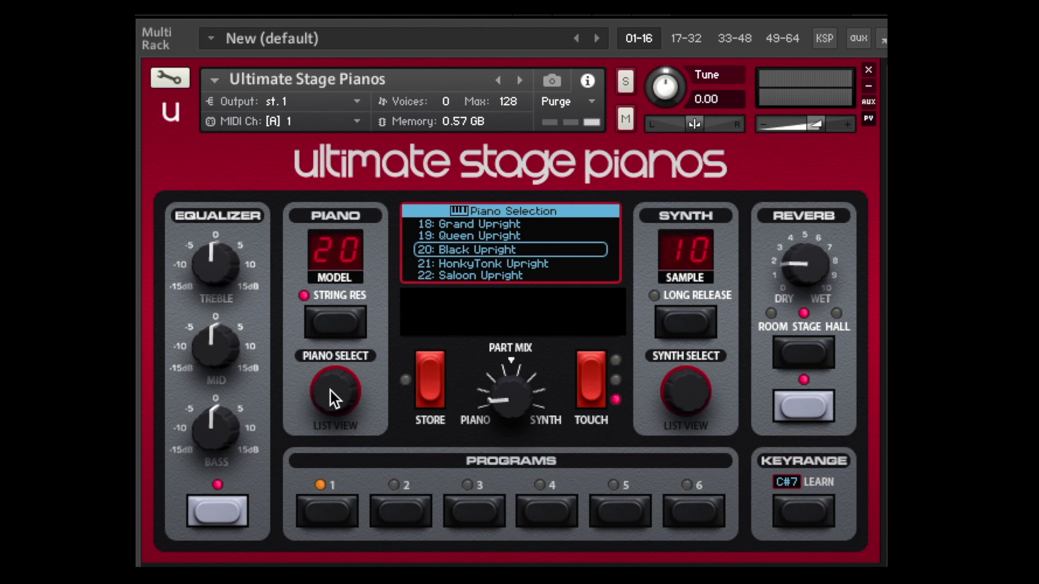
# Step: Step the piano model through 21: HonkyTonk Upright, 22: Saloon Upright and 23: Romantic Upright to 25: Rain Piano
pyautogui.scroll(1, 334, 394)
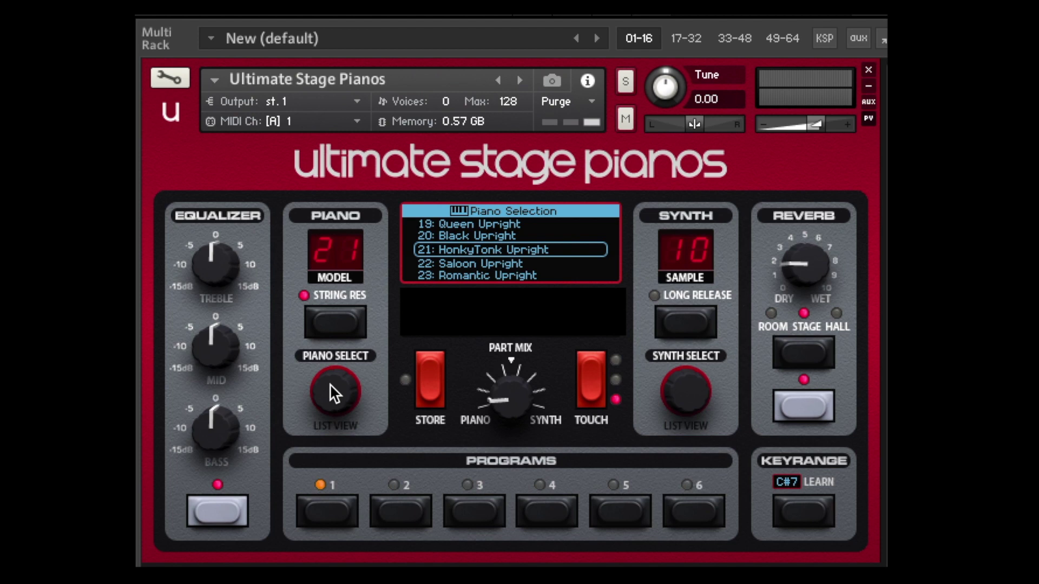
pyautogui.scroll(-1, 332, 391)
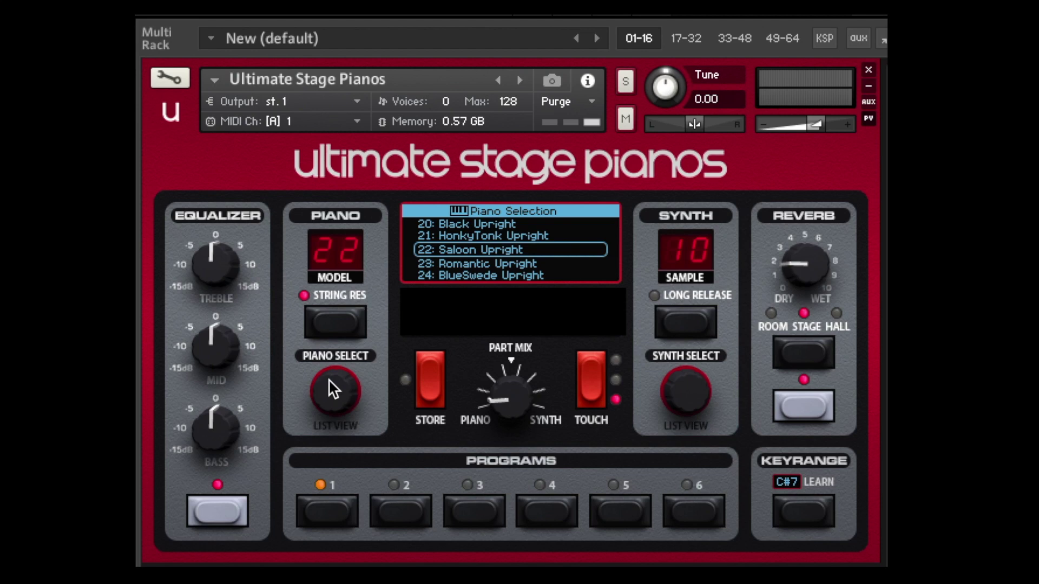
pyautogui.scroll(1, 334, 390)
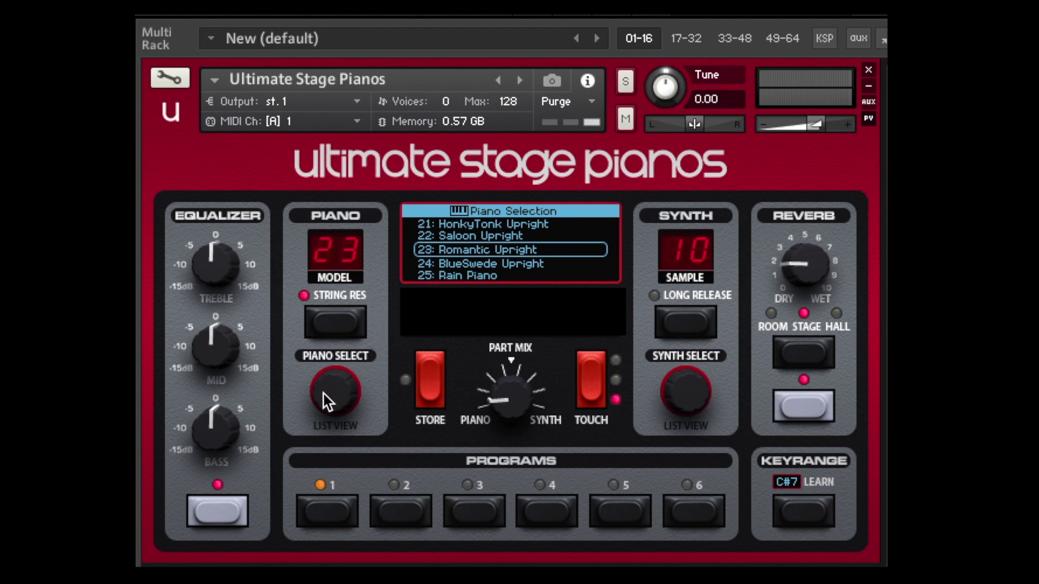
pyautogui.moveTo(327, 402); pyautogui.dragTo(328, 393)
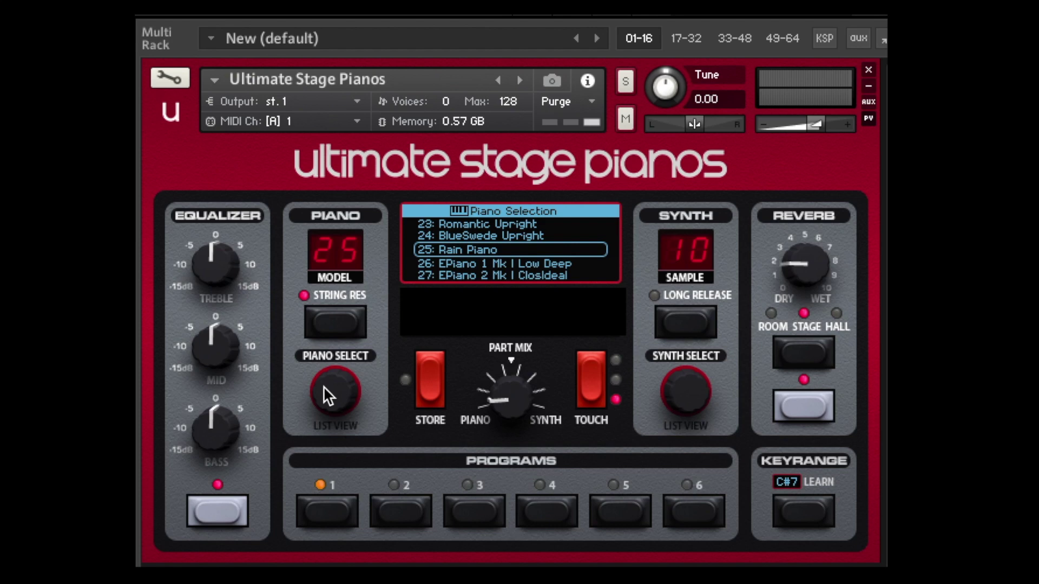
# Step: Step through the electric piano models from 26: EPiano 1 Mk I Low Deep to 29: EPiano 4 Mk V ClosIdeal
pyautogui.scroll(1, 328, 394)
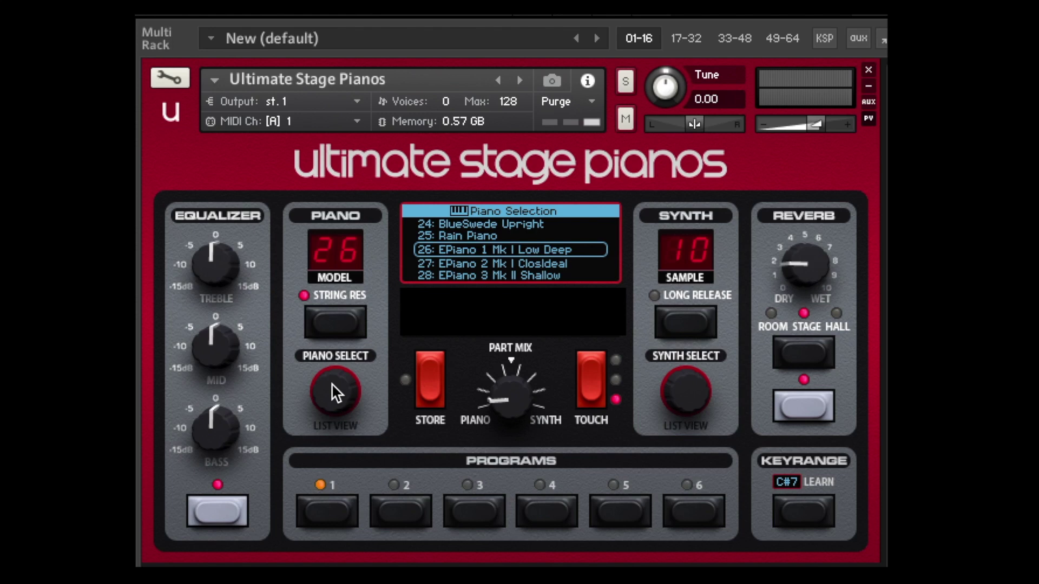
pyautogui.moveTo(335, 393); pyautogui.dragTo(336, 389)
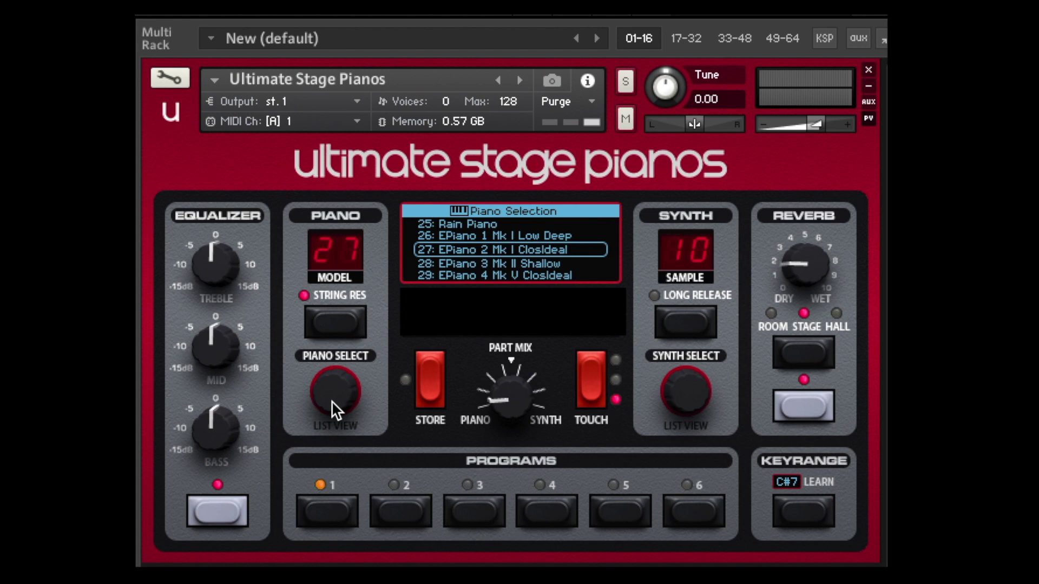
pyautogui.scroll(1, 332, 402)
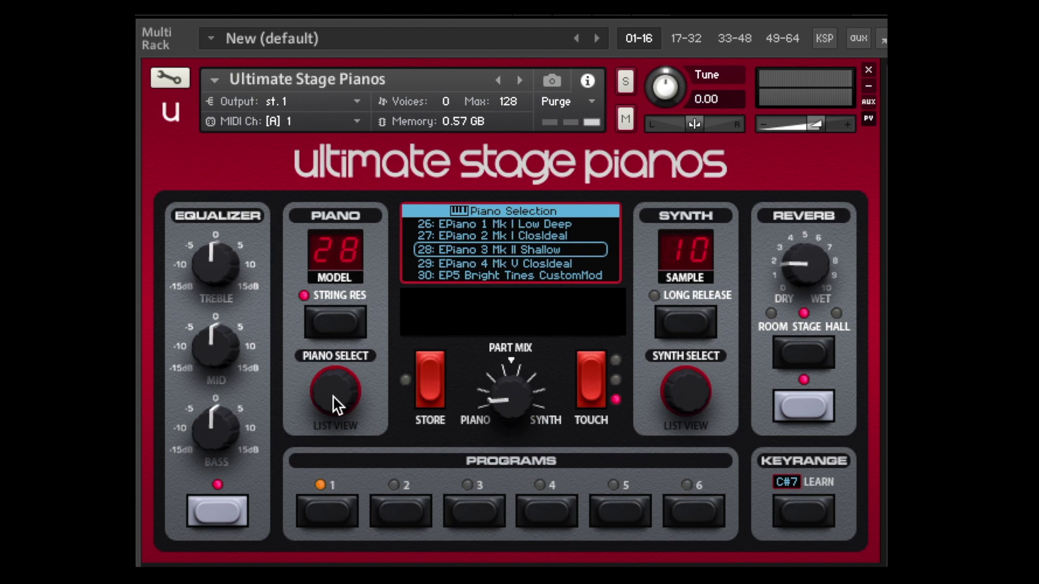
pyautogui.scroll(1, 336, 401)
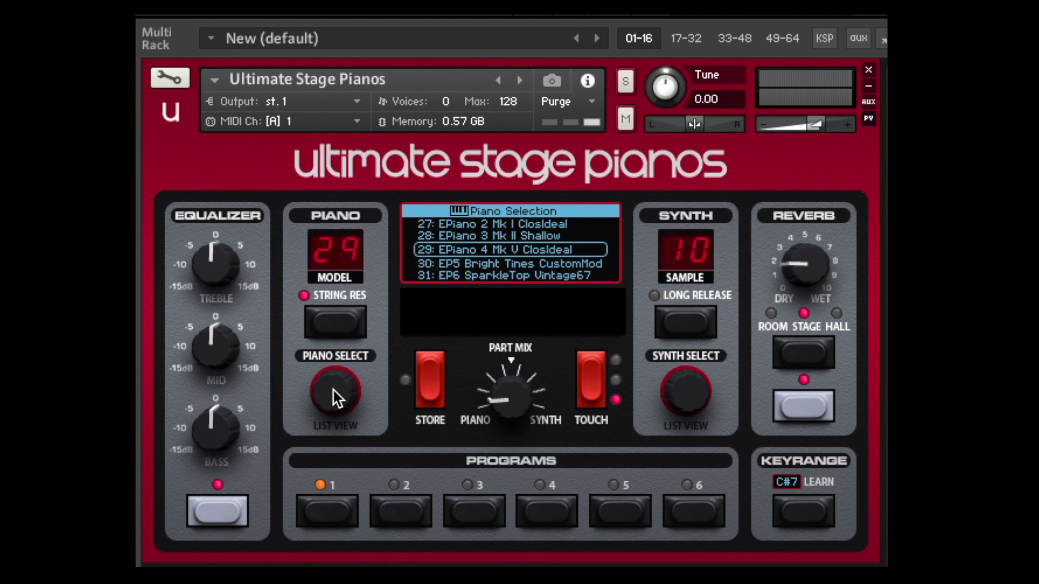
# Step: Step the model through 30: EP5 Bright Tines CustomMod and 31: EP6 SparkleTop Vintage67 to 32: Epiano7 Mk1 Amped
pyautogui.scroll(1, 333, 390)
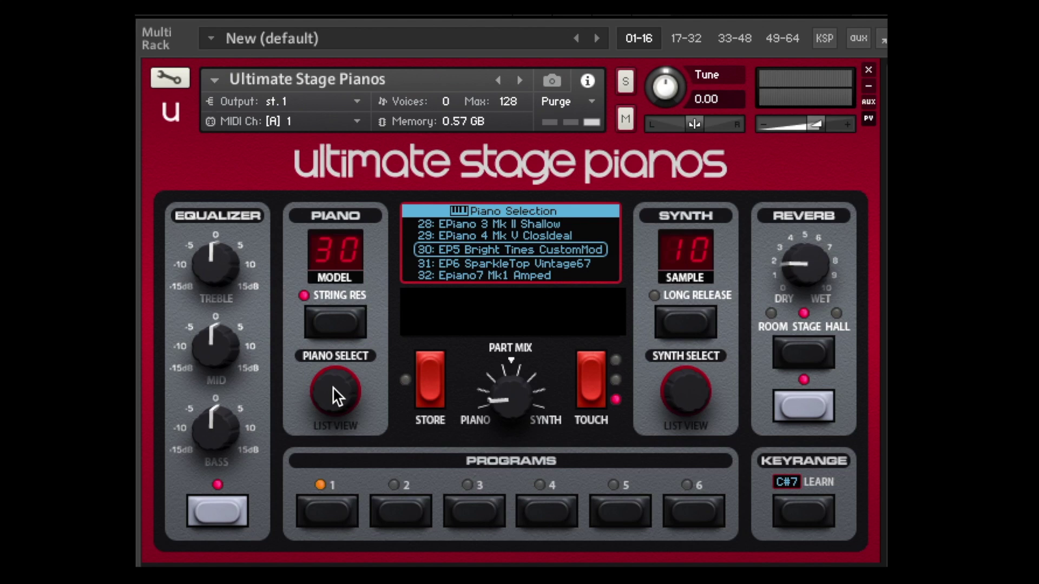
pyautogui.moveTo(333, 387); pyautogui.dragTo(333, 381)
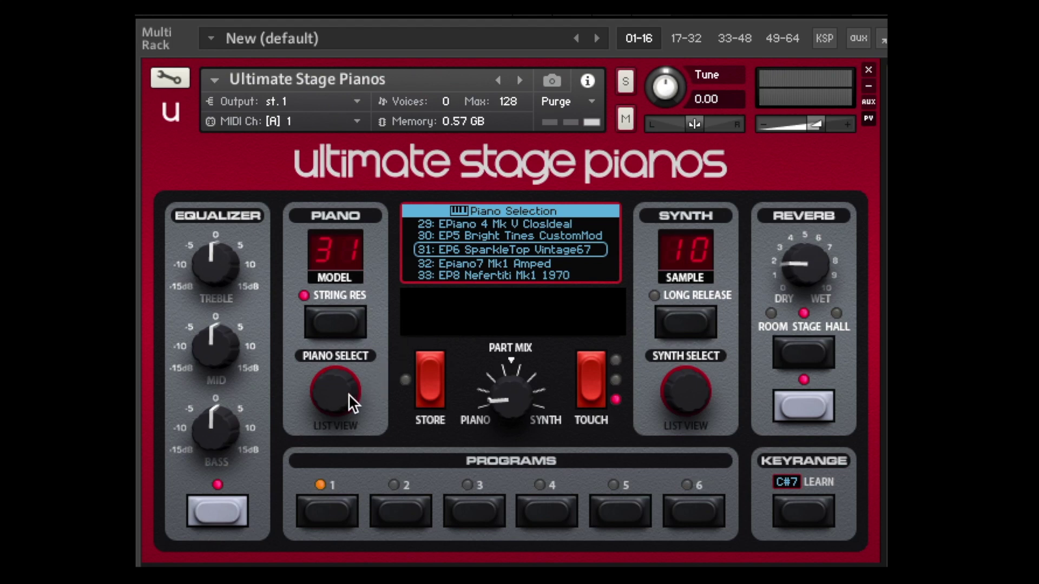
pyautogui.moveTo(348, 394); pyautogui.dragTo(348, 390)
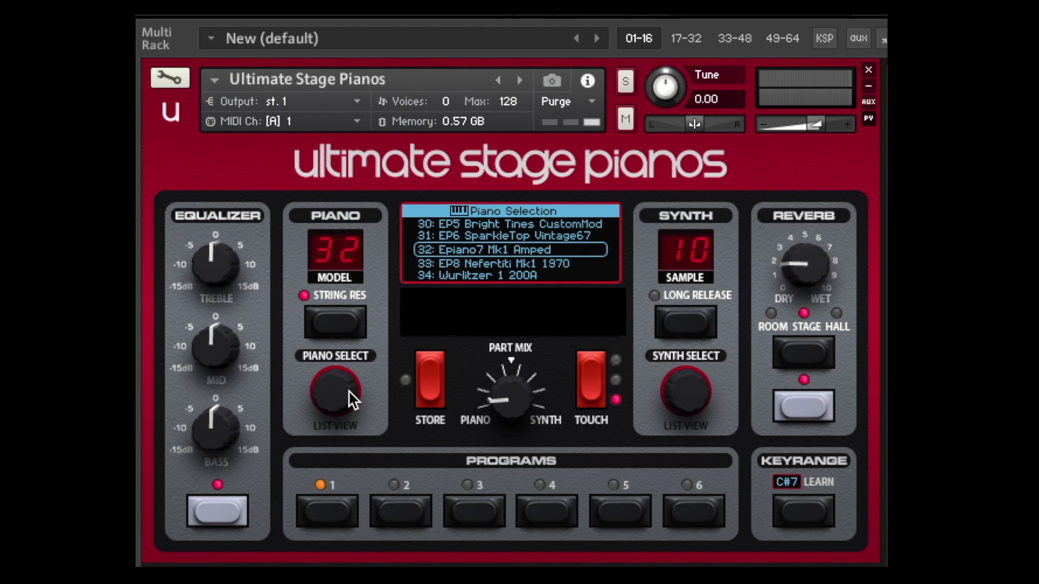
# Step: Step the piano model through 33: EP8 Nefertiti Mk1 1970 and 34: Wurlitzer 1 200A to 35: Wurlitzer 2 Amped
pyautogui.moveTo(348, 391); pyautogui.dragTo(350, 387)
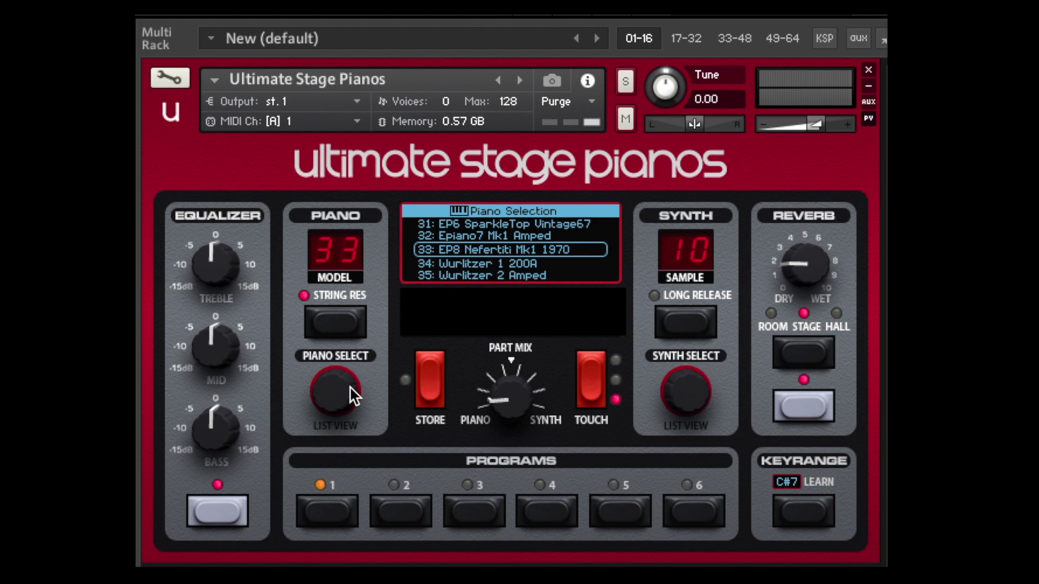
pyautogui.scroll(1, 350, 385)
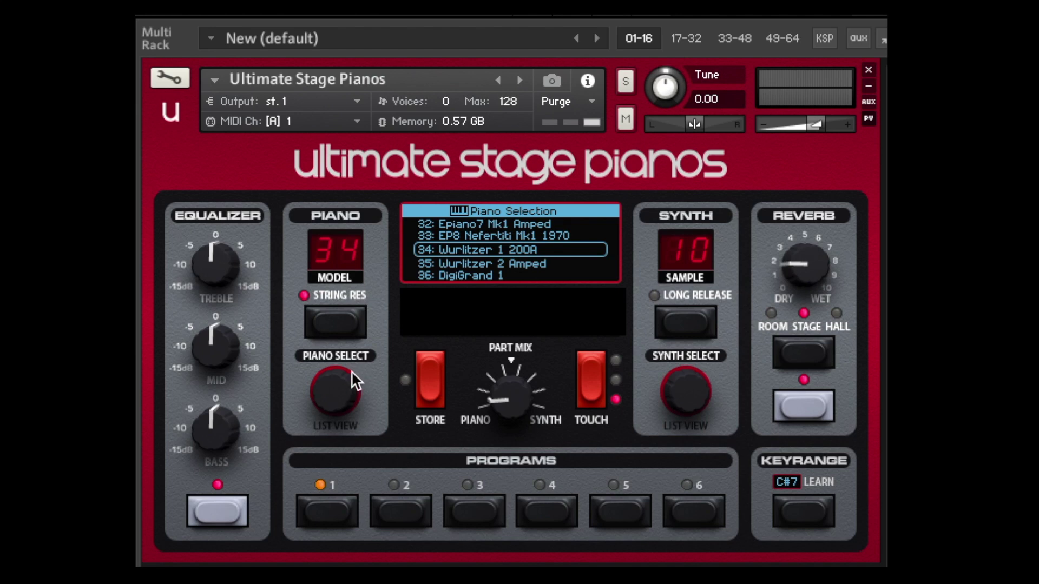
pyautogui.scroll(1, 345, 385)
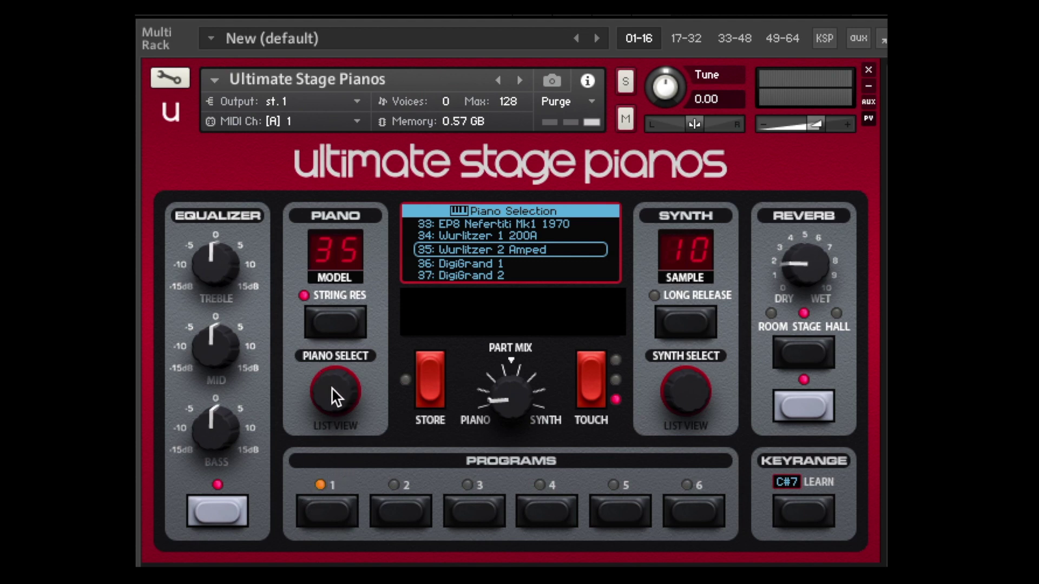
# Step: Select piano model 36: DigiGrand 1, followed by 37: DigiGrand 2
pyautogui.scroll(3, 331, 389)
pyautogui.scroll(-1, 330, 380)
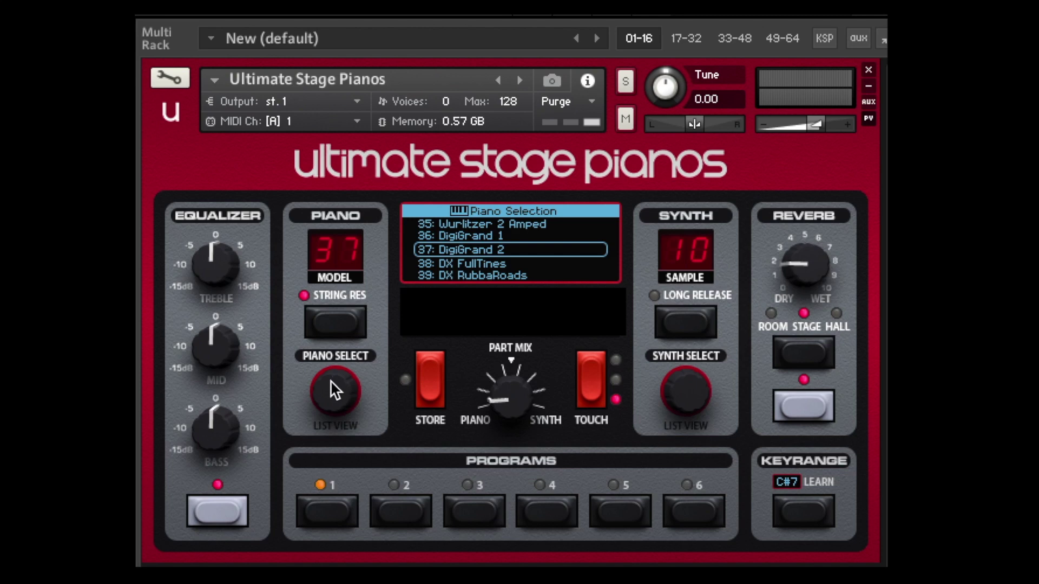
pyautogui.scroll(-1, 331, 380)
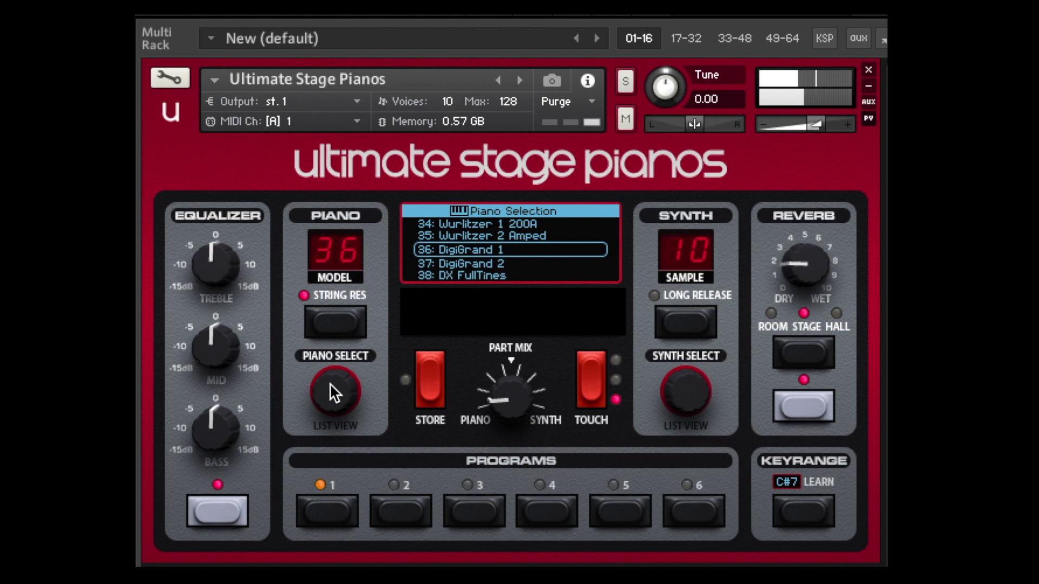
pyautogui.moveTo(330, 383); pyautogui.dragTo(327, 379)
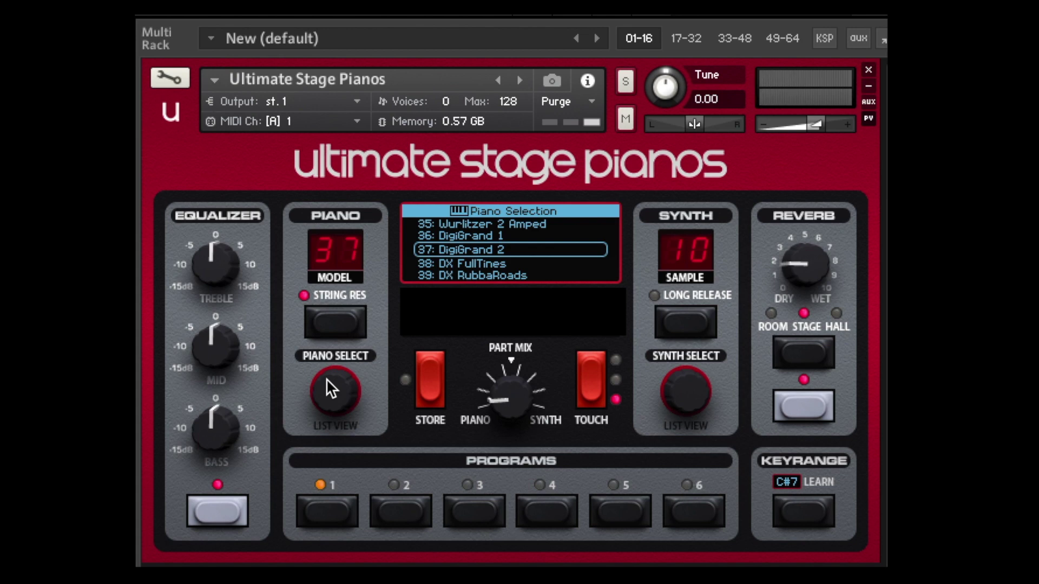
# Step: Step the model through 38: DX FullTines and 39: DX RubbaRoads to 40: Ballad EP1
pyautogui.moveTo(326, 381); pyautogui.dragTo(327, 375)
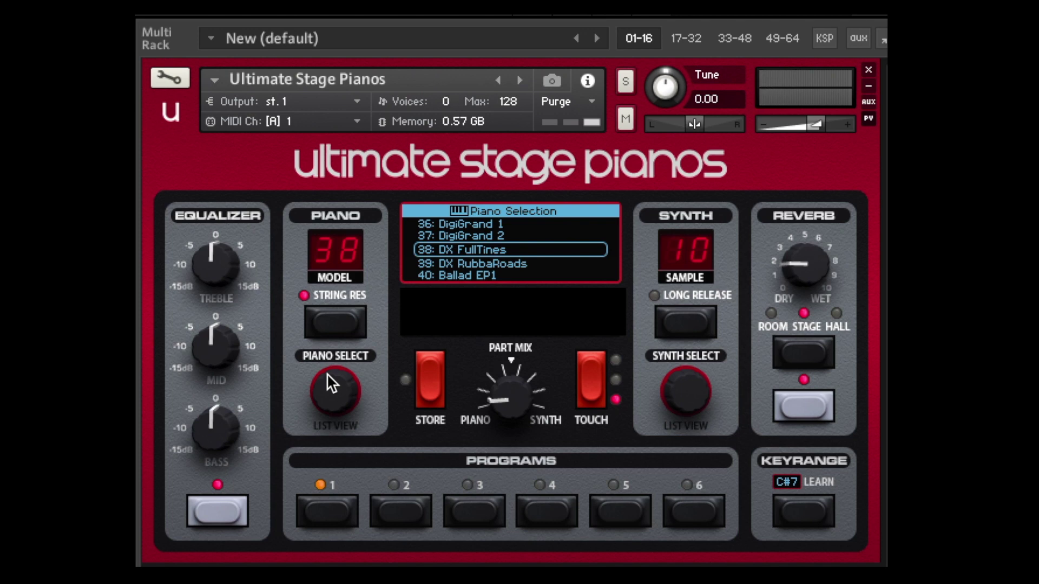
pyautogui.moveTo(328, 373); pyautogui.dragTo(327, 368)
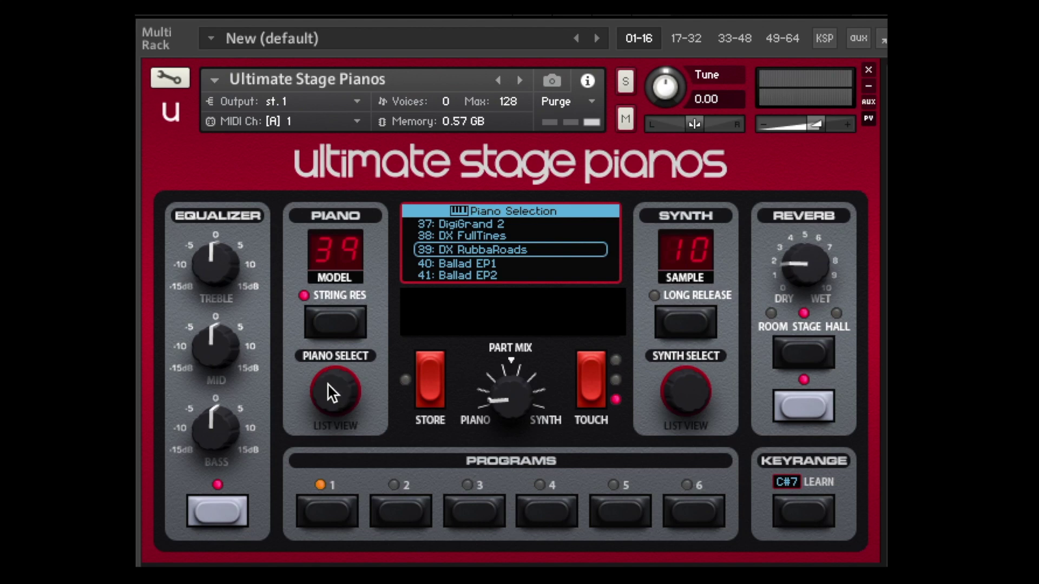
pyautogui.scroll(-1, 327, 384)
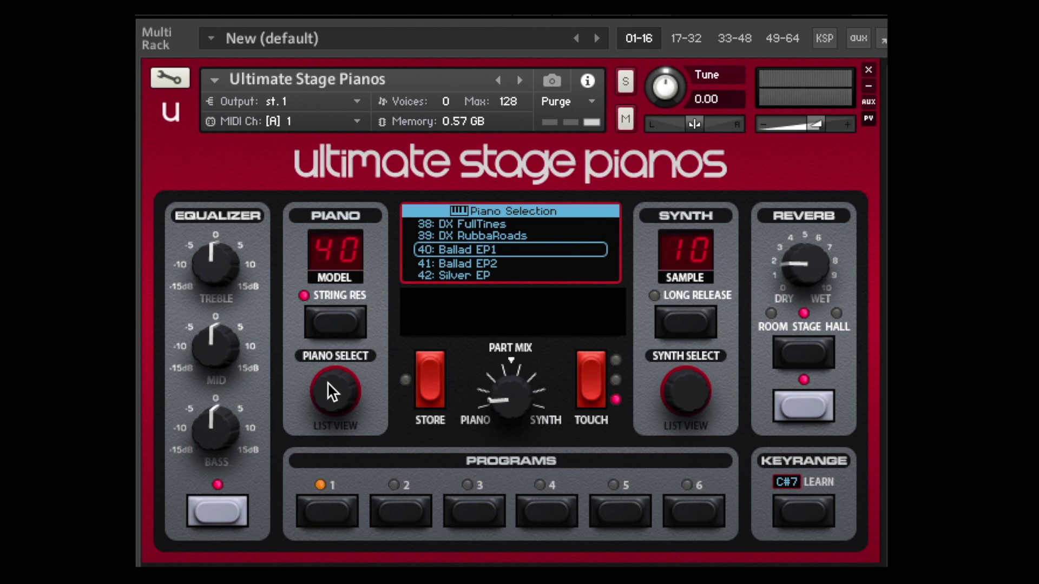
# Step: Step the electric piano model through 41: Ballad EP2 and 42: Silver EP to 43: Hybrid EP
pyautogui.scroll(1, 330, 378)
pyautogui.scroll(-1, 330, 380)
pyautogui.moveTo(339, 405); pyautogui.dragTo(343, 394)
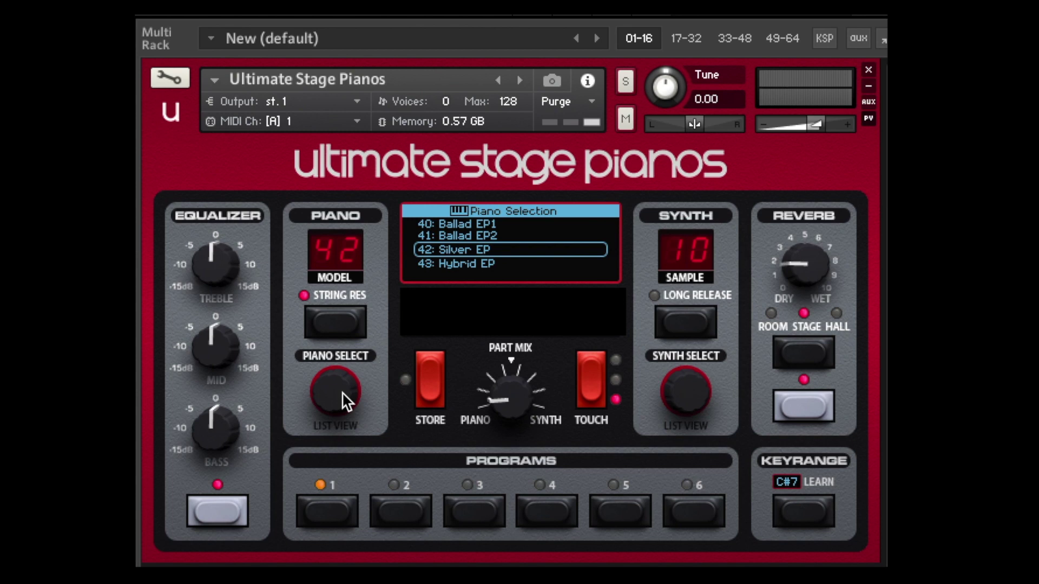
pyautogui.moveTo(343, 392); pyautogui.dragTo(343, 385)
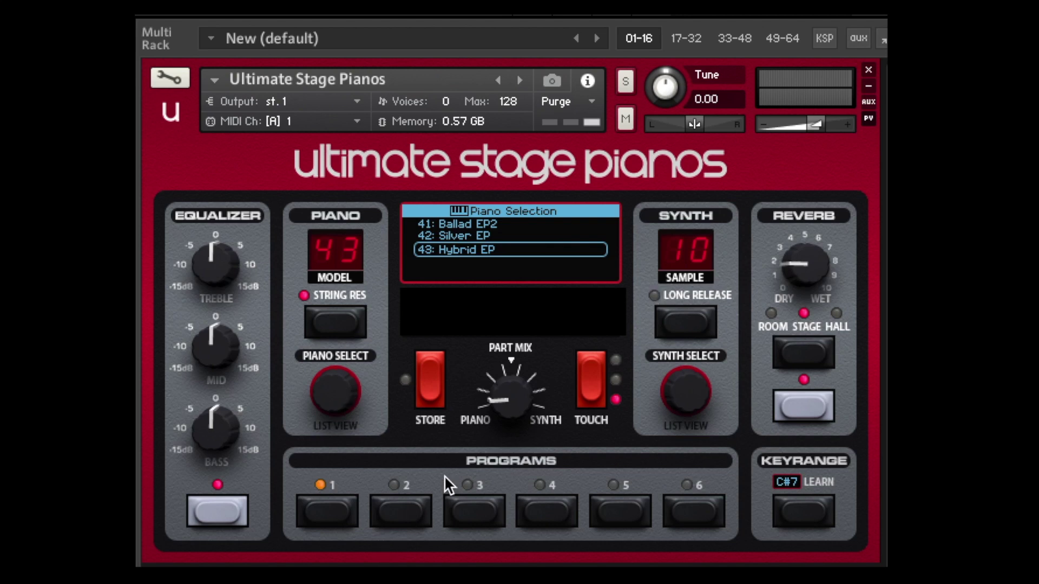
# Step: Set the part mix fully to the synth side and select synth sample 01: Access Virus
pyautogui.moveTo(497, 384); pyautogui.dragTo(497, 324)
pyautogui.moveTo(696, 397); pyautogui.dragTo(626, 562)
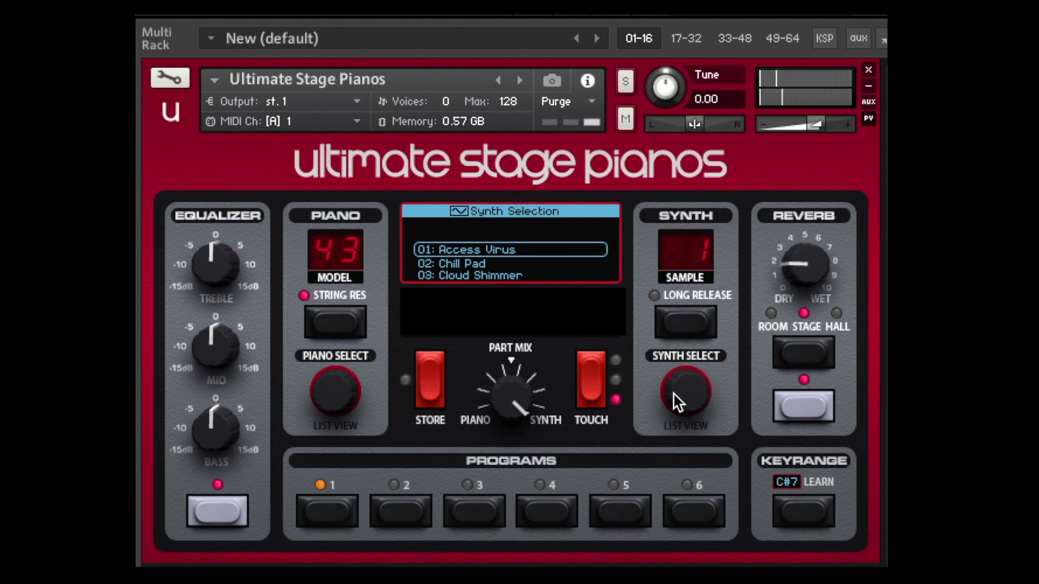
# Step: Step the synth sample through 02: Chill Pad and 03: Cloud Shimmer to 04: Crystal Saw
pyautogui.scroll(1, 675, 385)
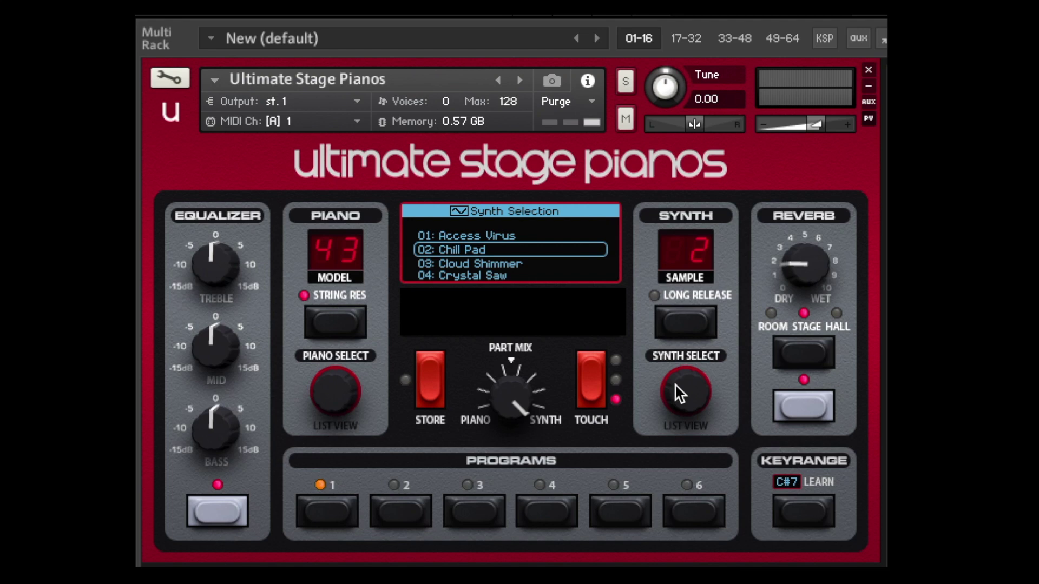
pyautogui.scroll(1, 681, 390)
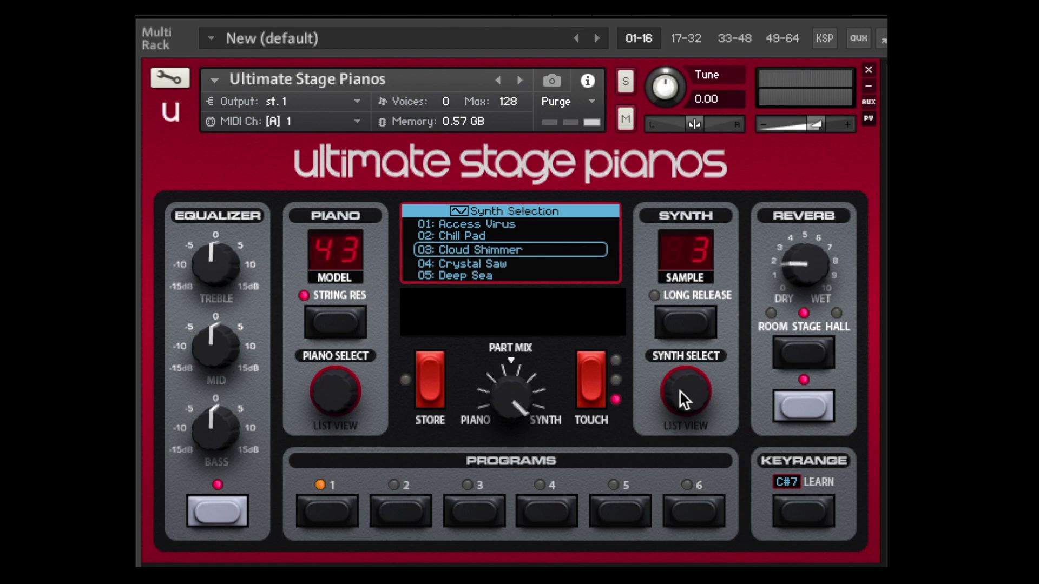
pyautogui.scroll(1, 682, 381)
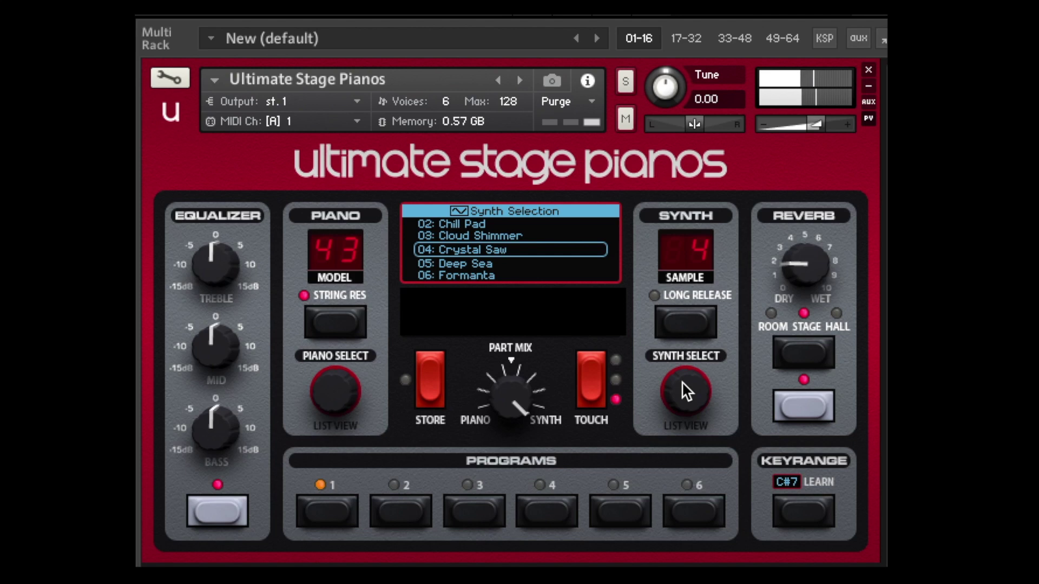
# Step: Step the synth sample through 05: Deep Sea, 06: Formanta and 07: Huge Ambient, advancing to 16: Watergate
pyautogui.moveTo(683, 380); pyautogui.dragTo(688, 374)
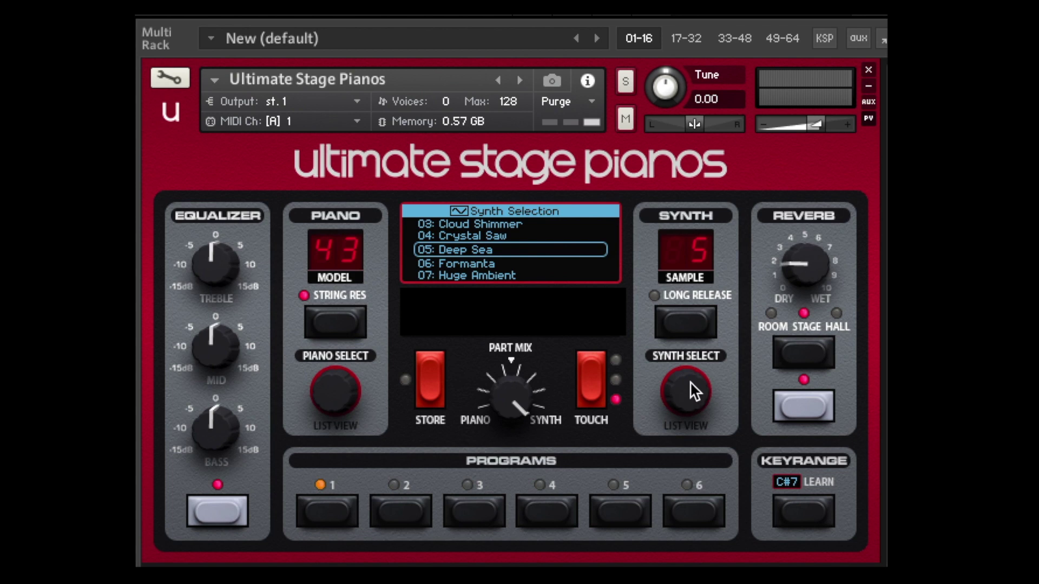
pyautogui.moveTo(690, 381); pyautogui.dragTo(690, 377)
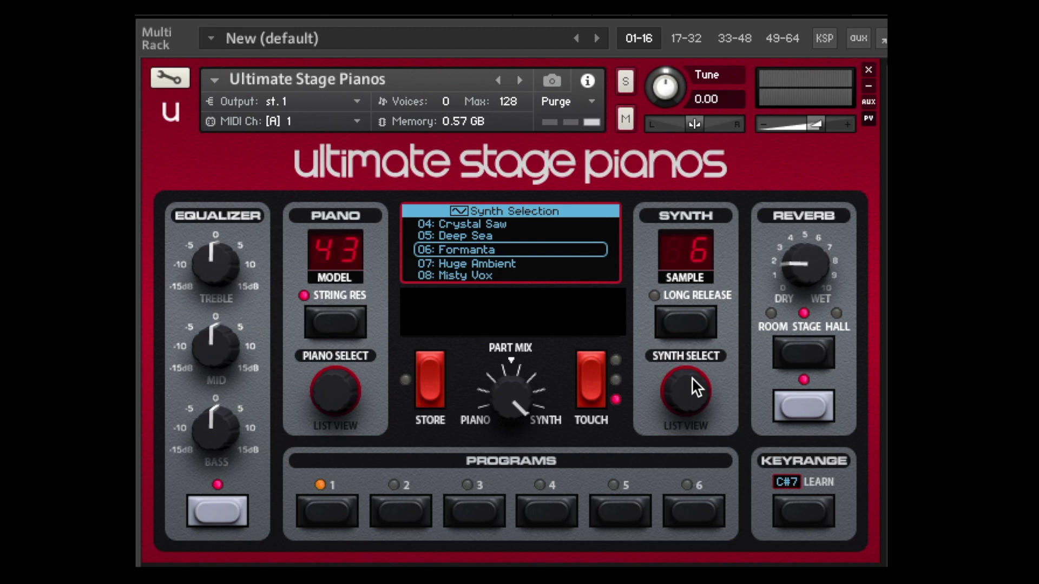
pyautogui.scroll(1, 692, 378)
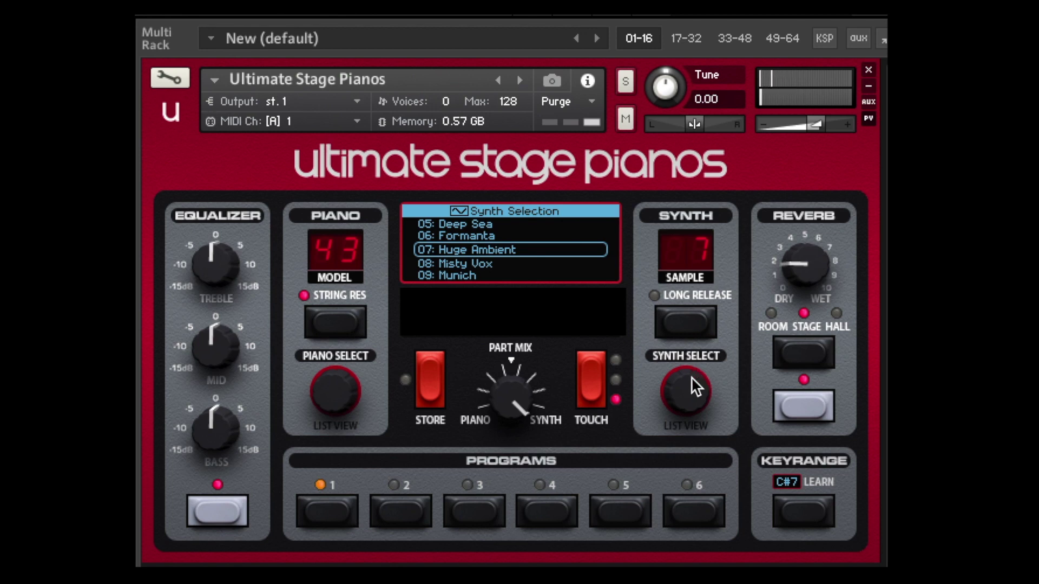
pyautogui.moveTo(691, 377); pyautogui.dragTo(742, 222)
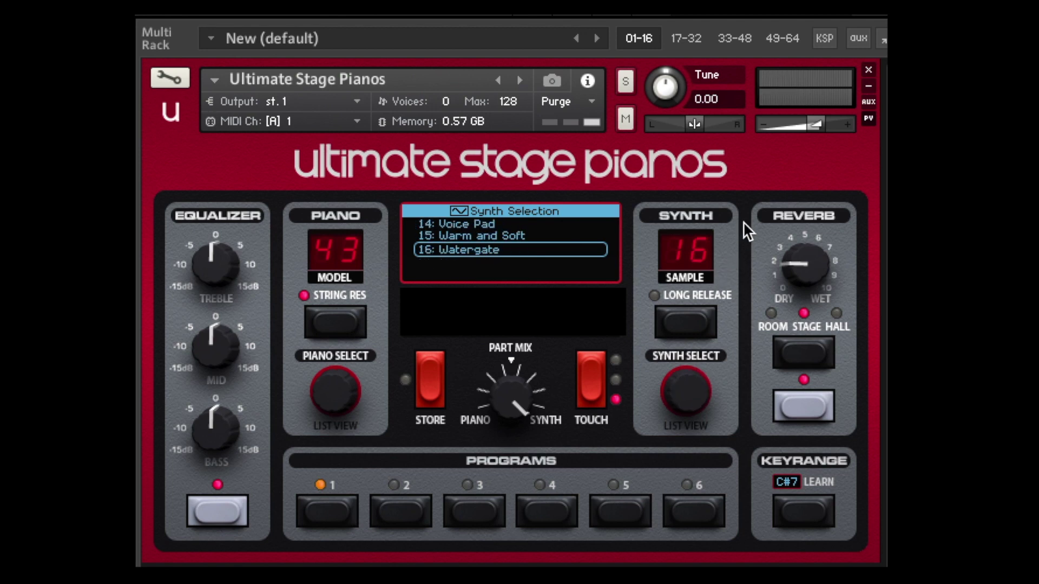